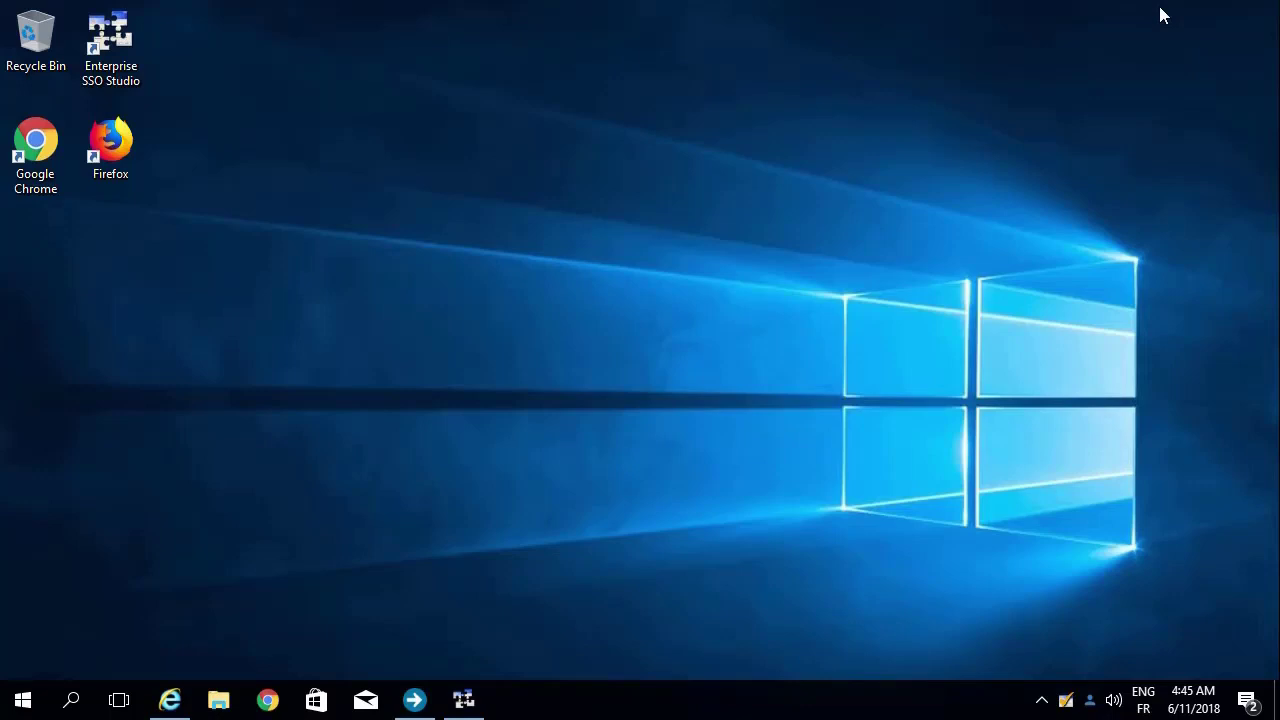
In Enterprise SSO Studio, create a new technical definition named TD_LinkedIn under Technical definitions
click(473, 706)
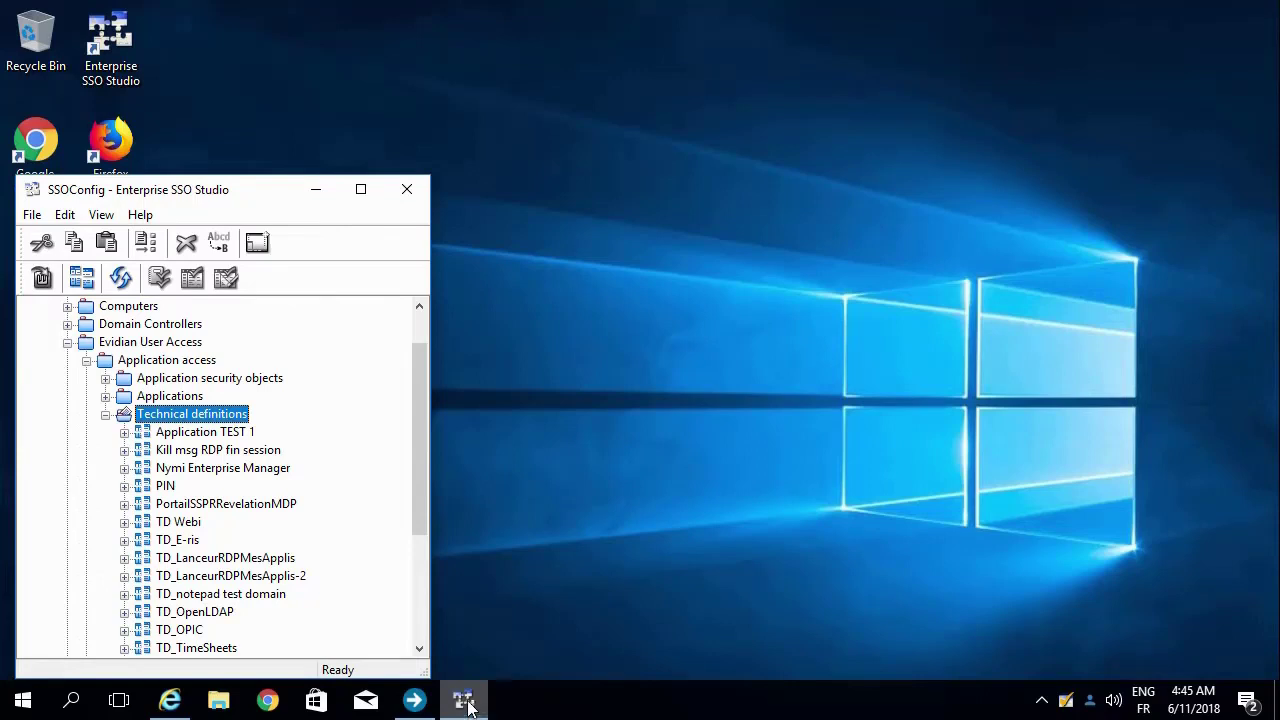
right_click(167, 418)
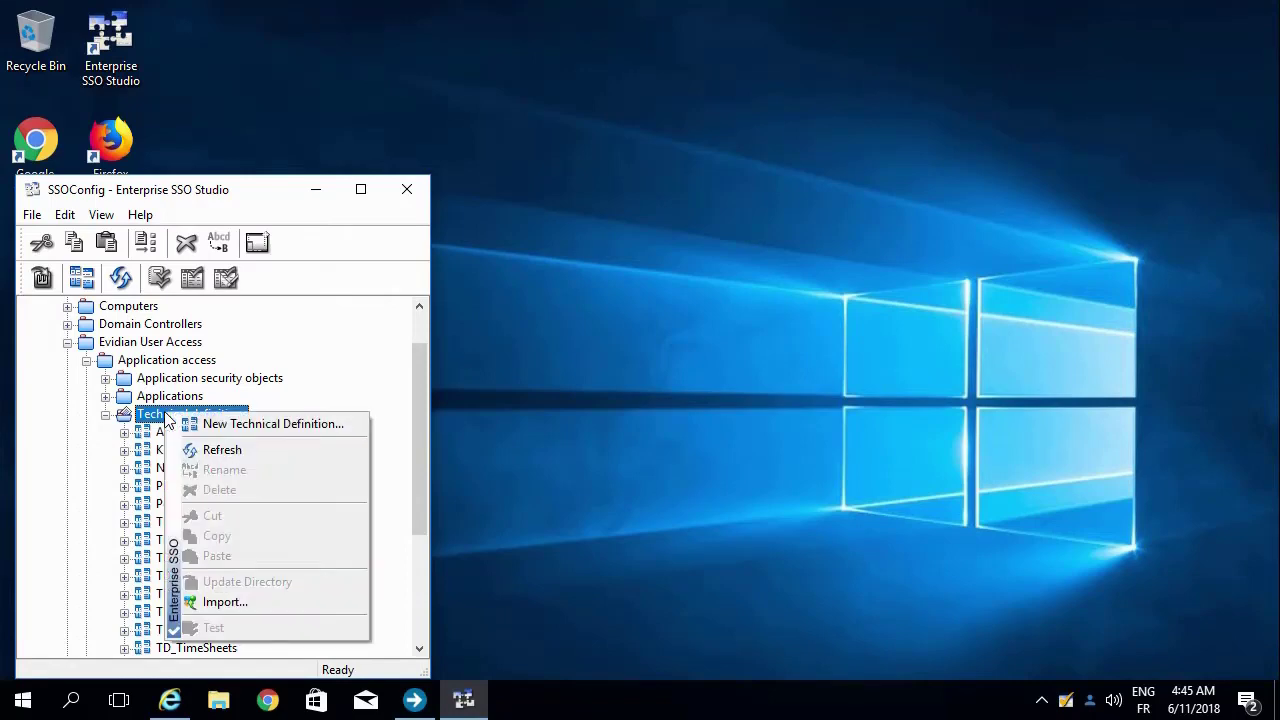
click(227, 430)
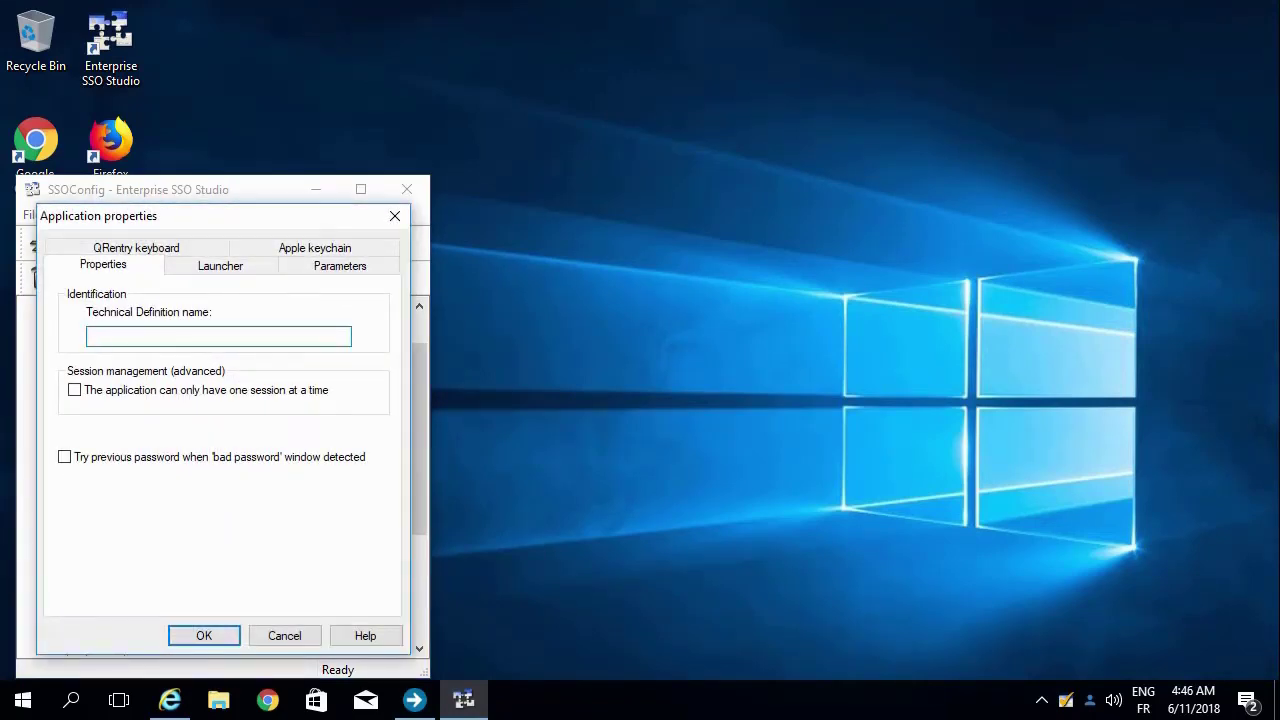
text(TD_LinkedIn)
key(Return)
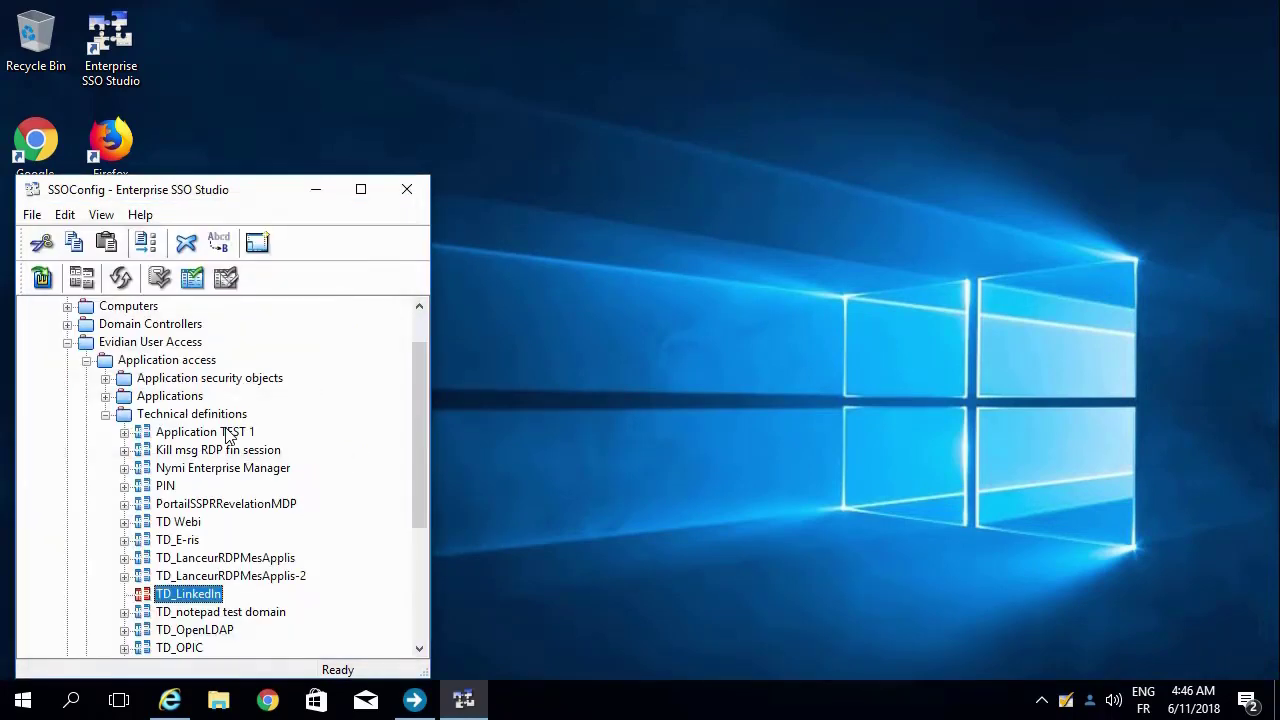
Add a new window to TD_LinkedIn and name it Login, with the StandardLogin type
right_click(166, 594)
click(230, 309)
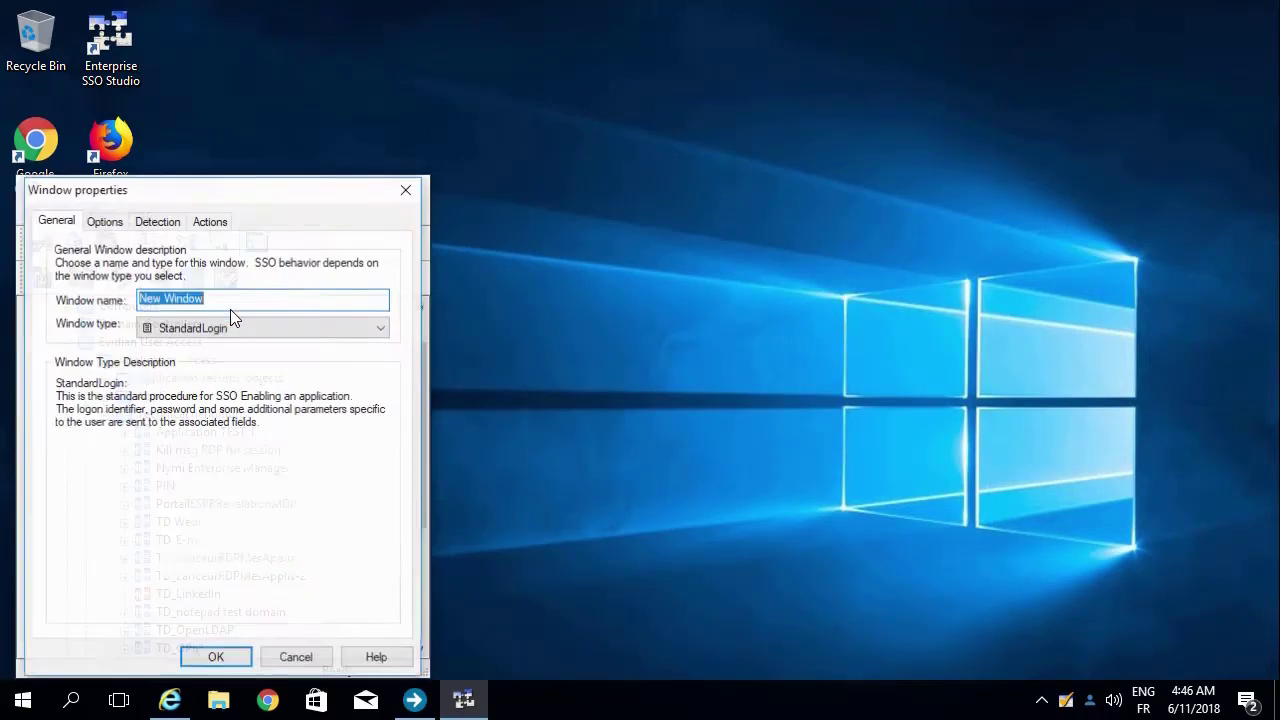
text(Logi)
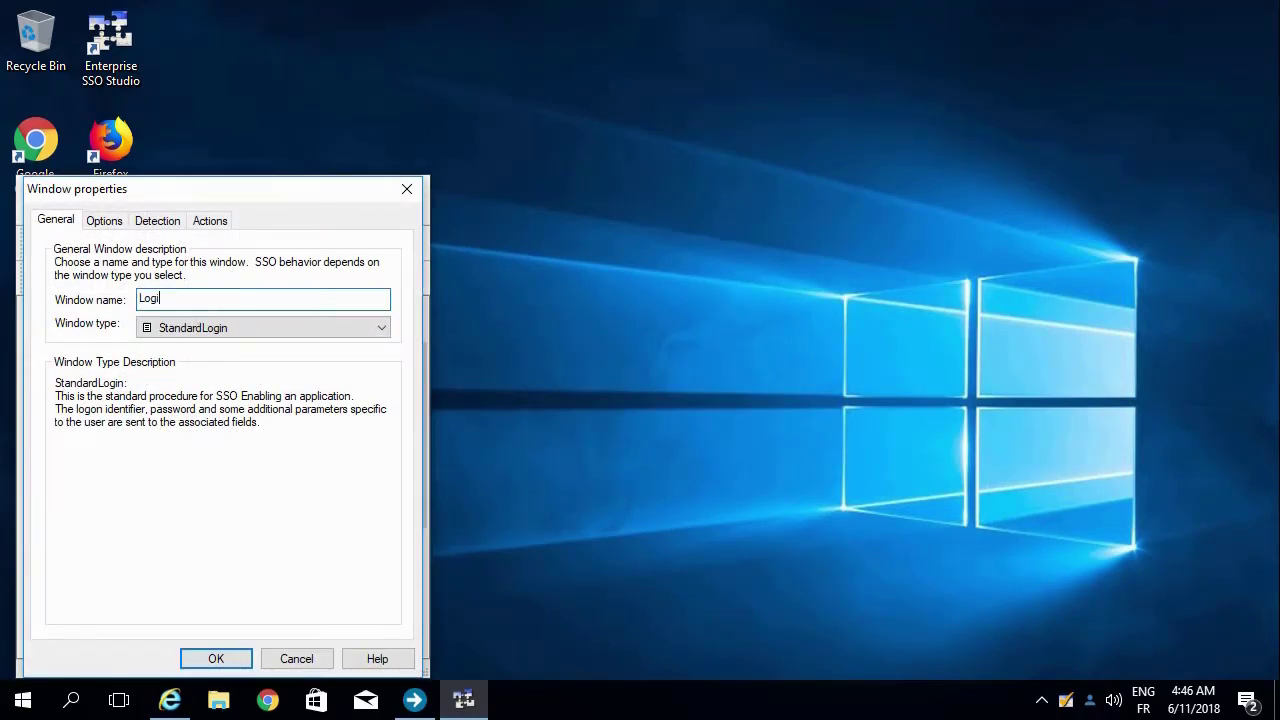
text(n)
Bring up the LinkedIn sign-in page in the browser and set it as the web page the Login window detects
click(172, 702)
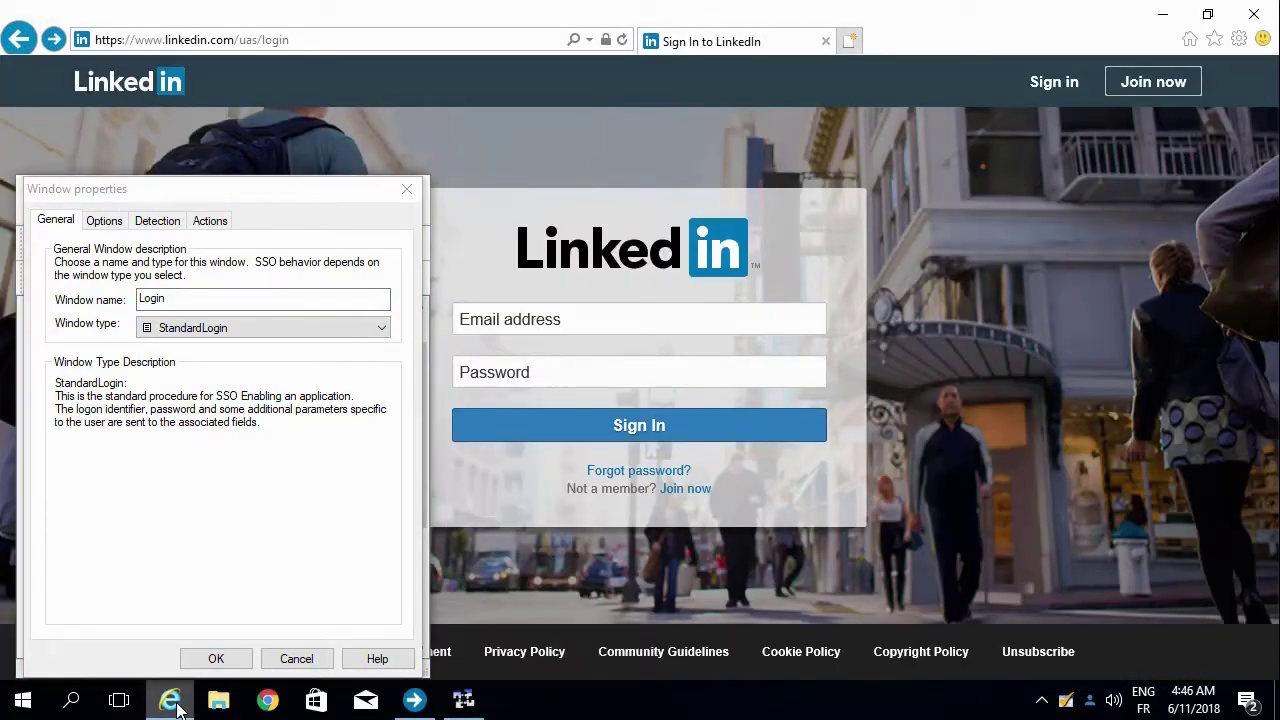
click(159, 221)
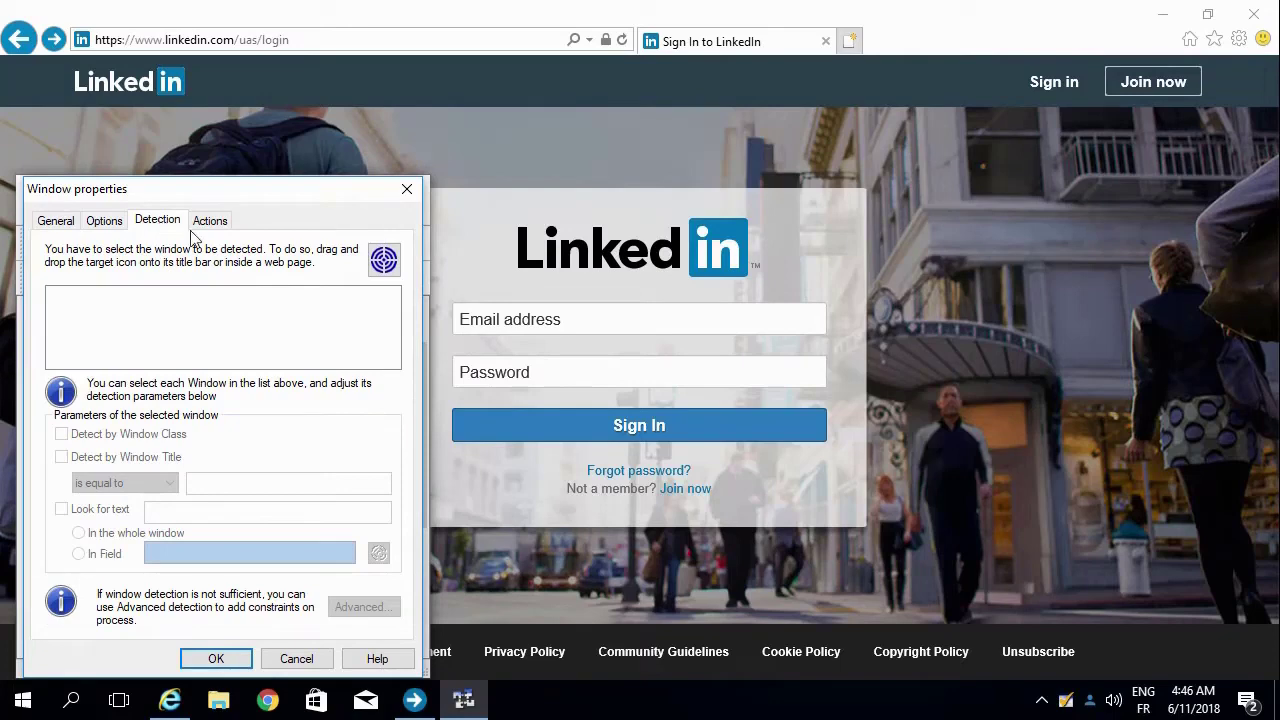
drag(381, 256, 912, 124)
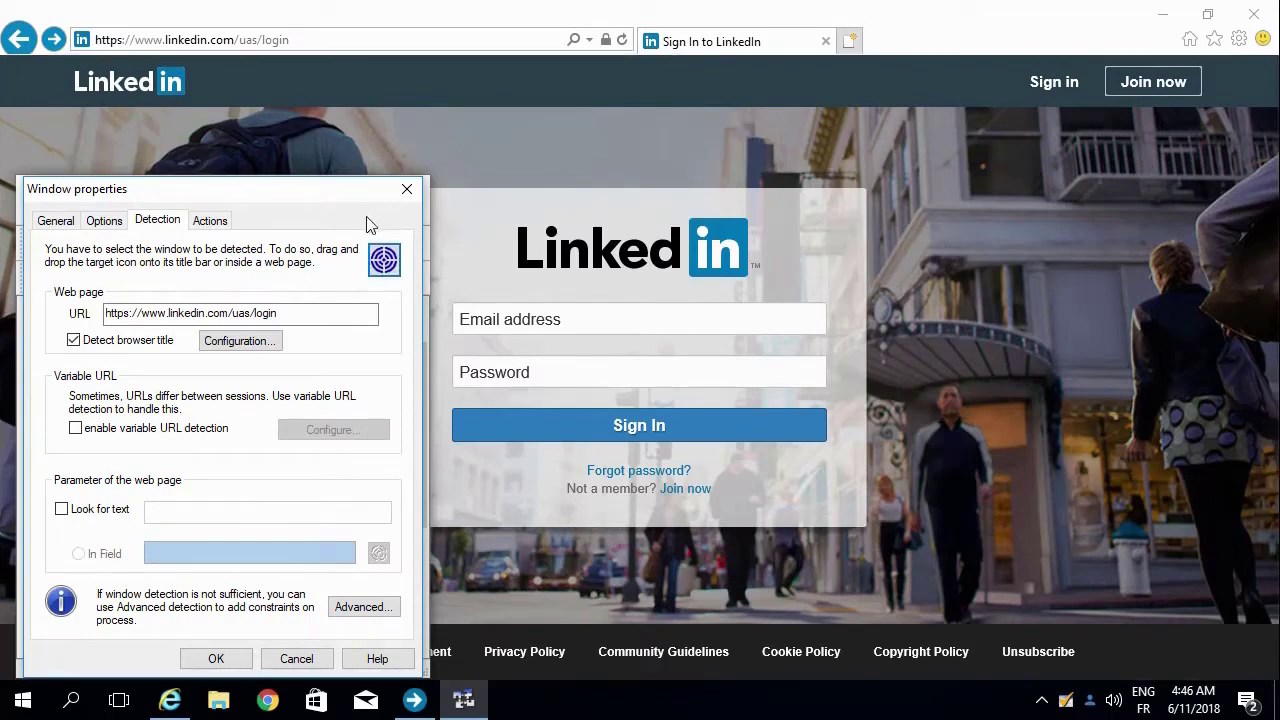
Map the Login window's Identifier and Password to the email address and password fields on the LinkedIn page
click(210, 221)
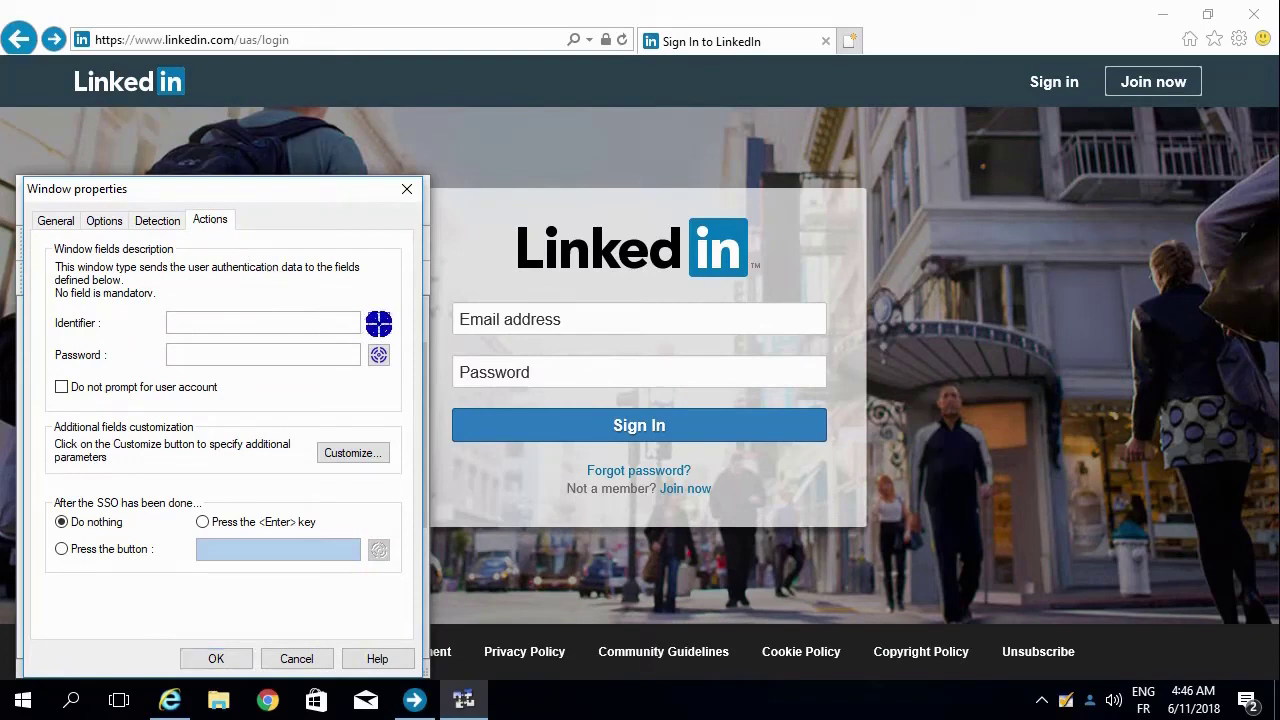
drag(376, 325, 610, 323)
drag(379, 357, 505, 369)
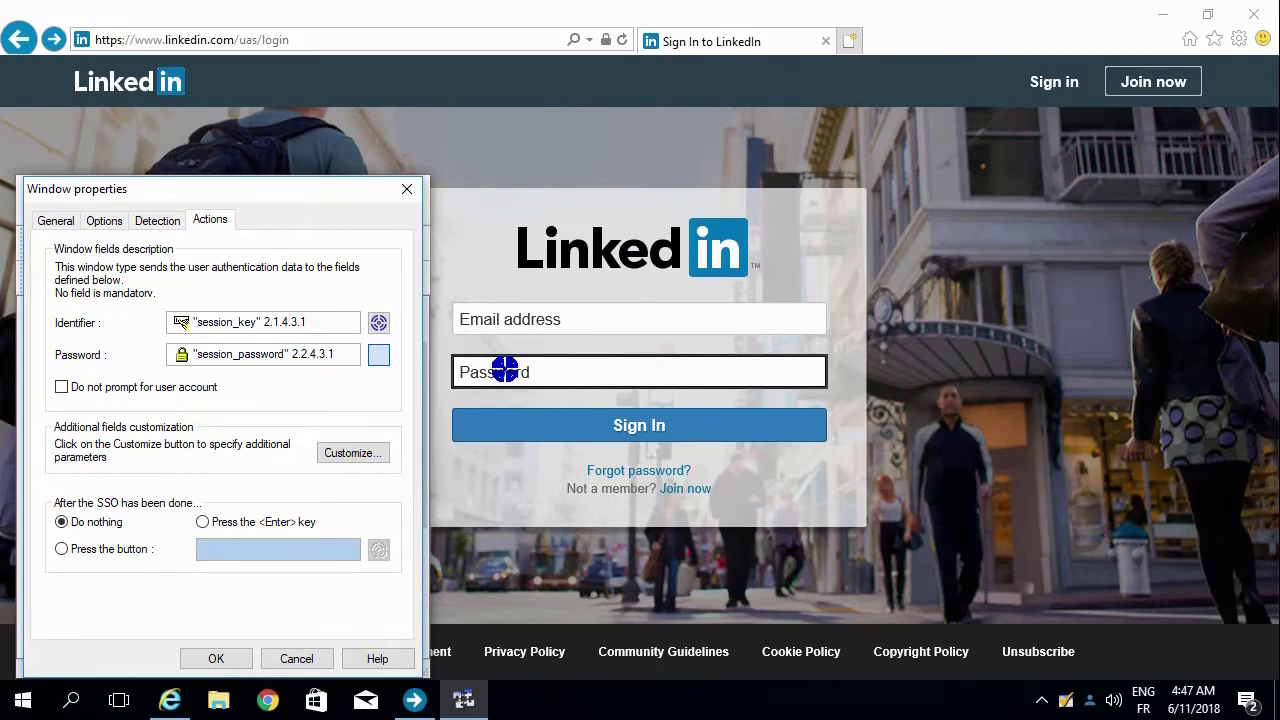
drag(505, 369, 506, 368)
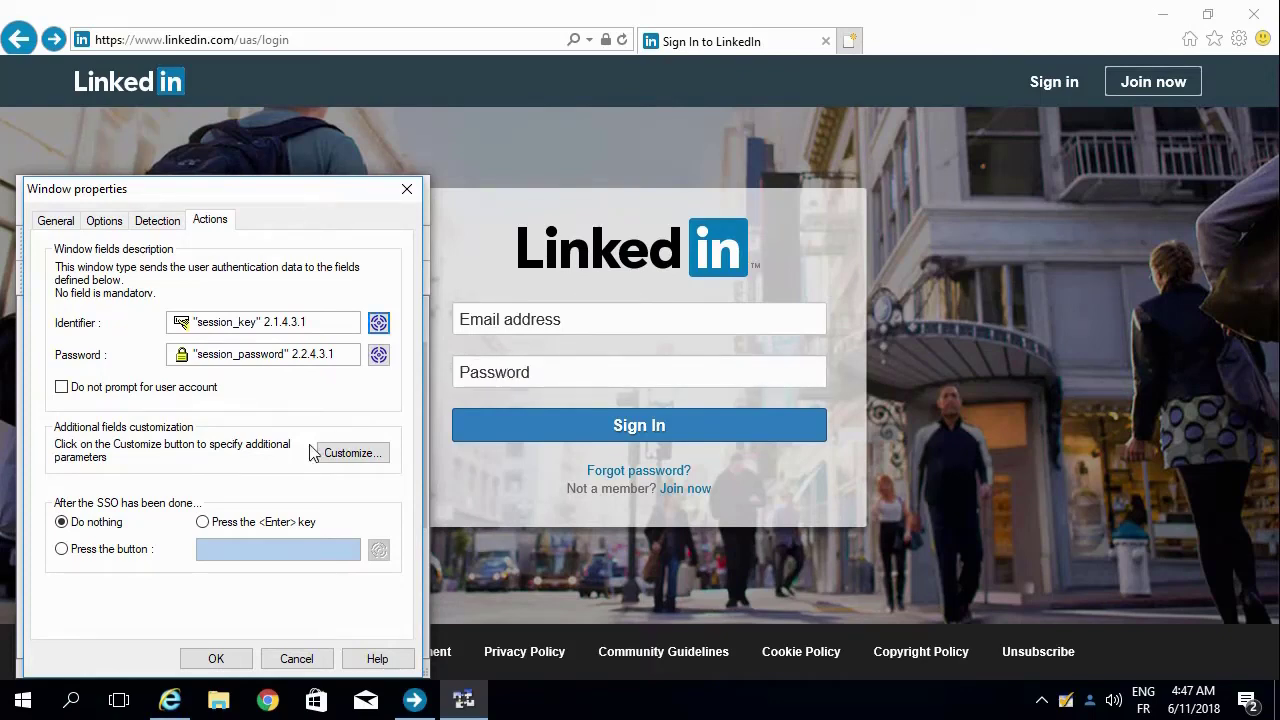
Choose the <Enter> key action for after the SSO, confirm the window properties and save TD_LinkedIn to the directory
click(203, 522)
click(214, 658)
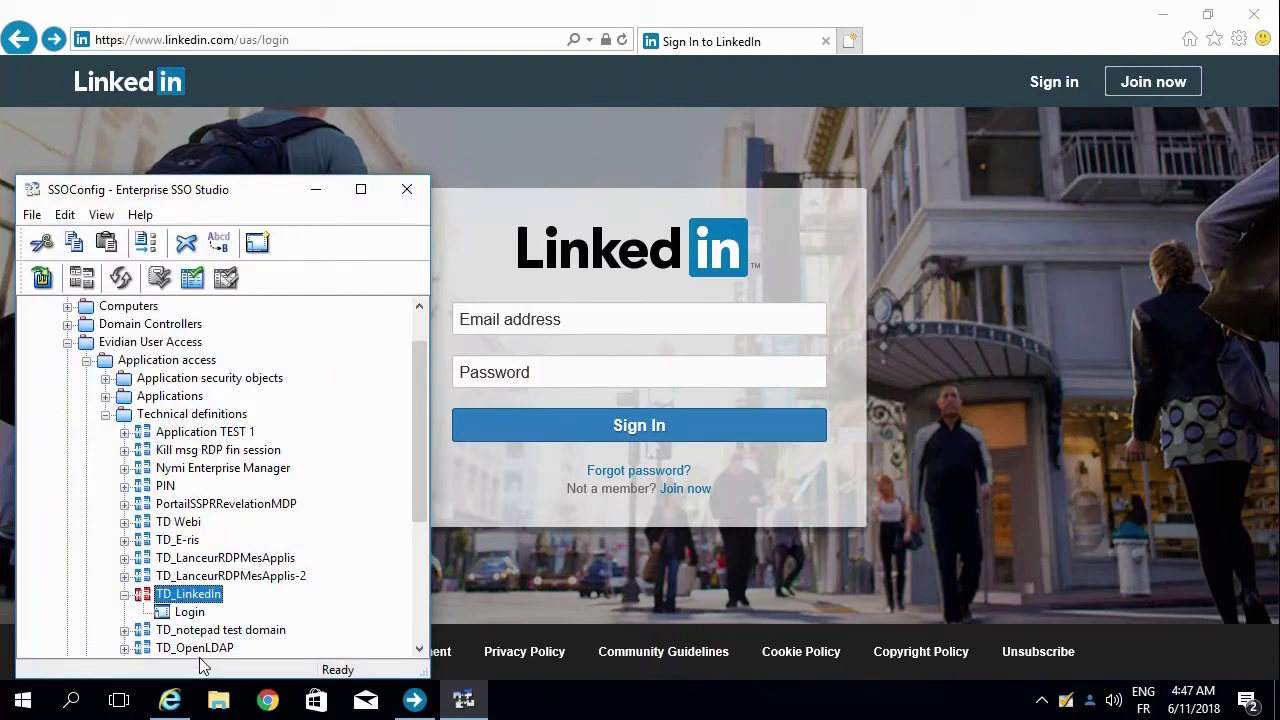
click(41, 280)
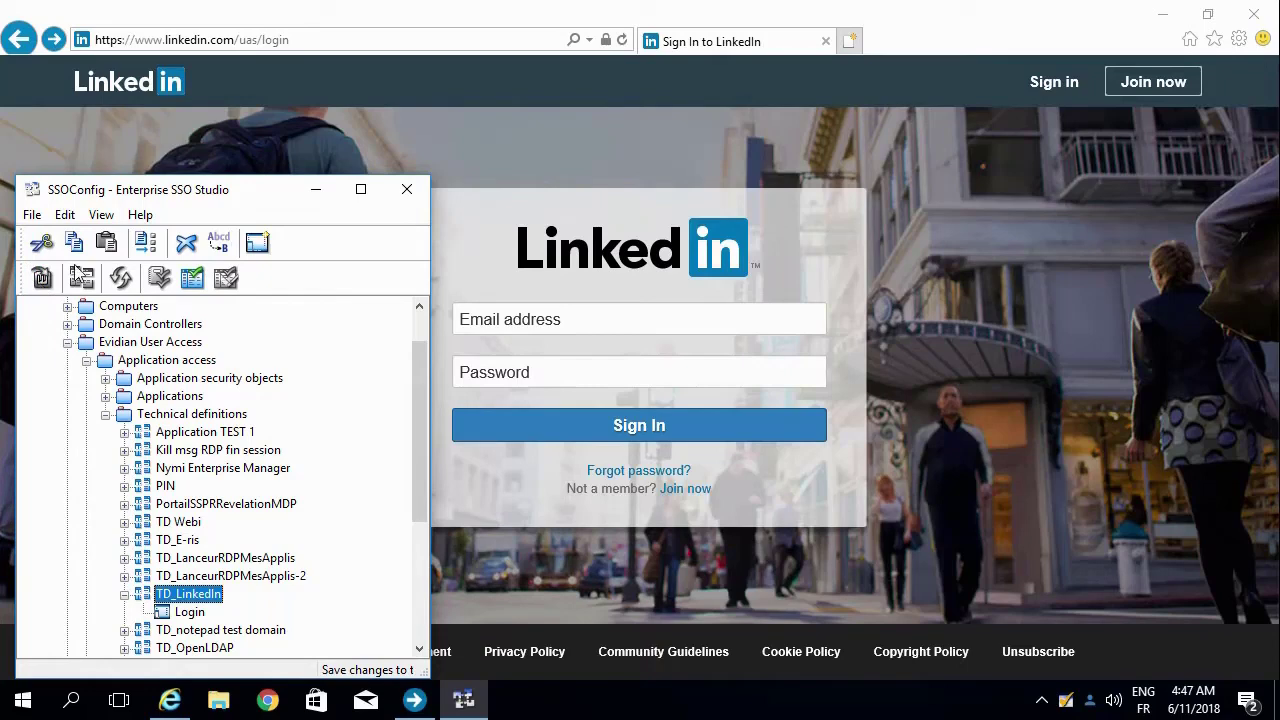
Switch to the Evidian Enterprise Access Management Console, minimizing the browser and Enterprise SSO Studio
click(1162, 16)
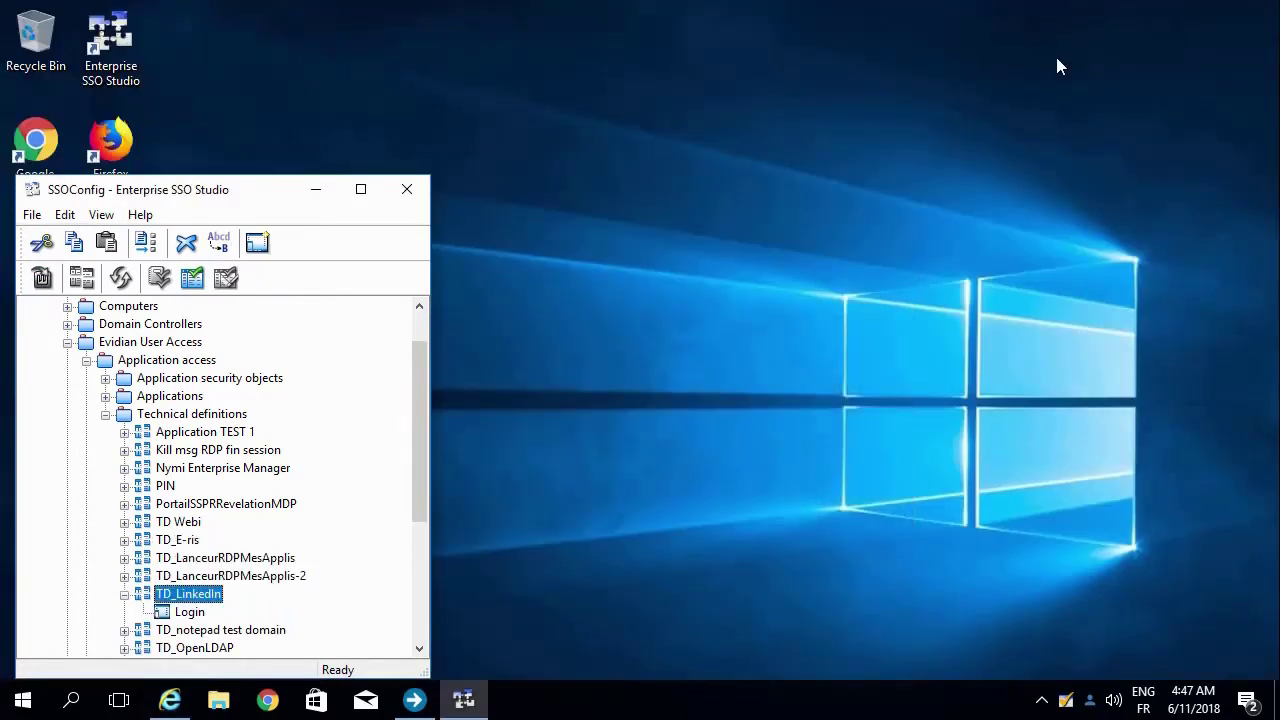
mouse_move(407, 707)
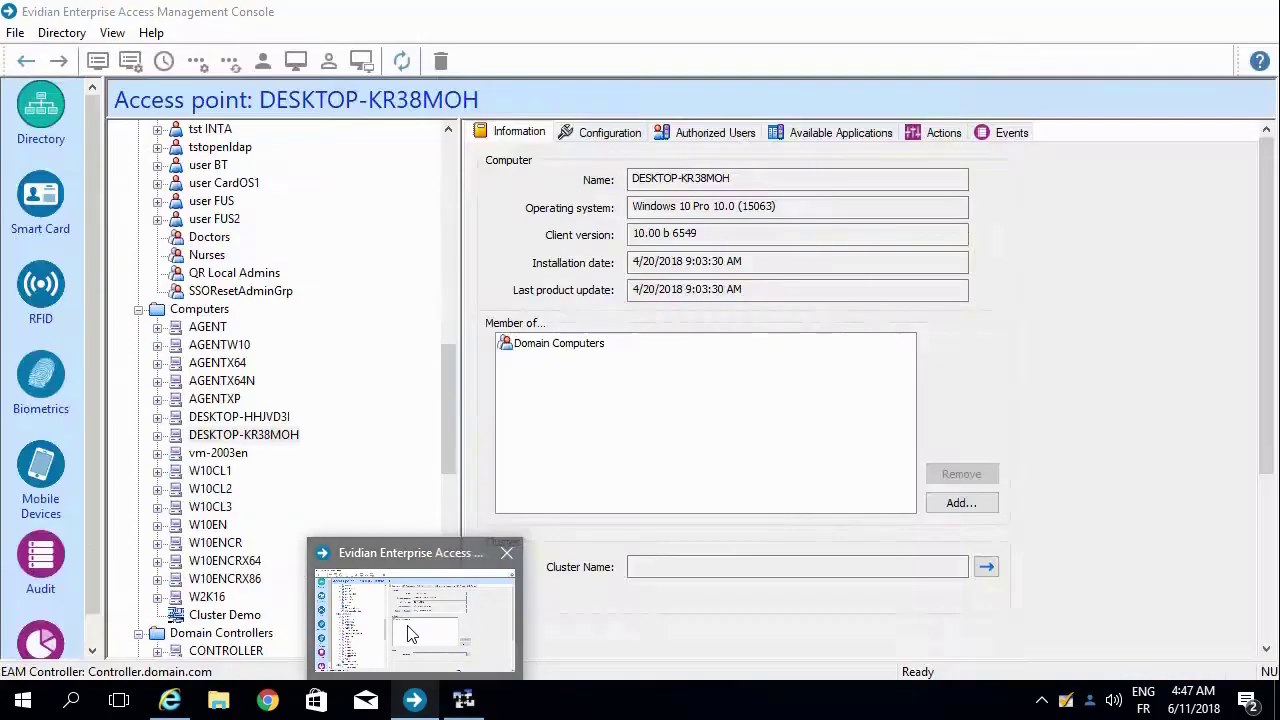
click(410, 627)
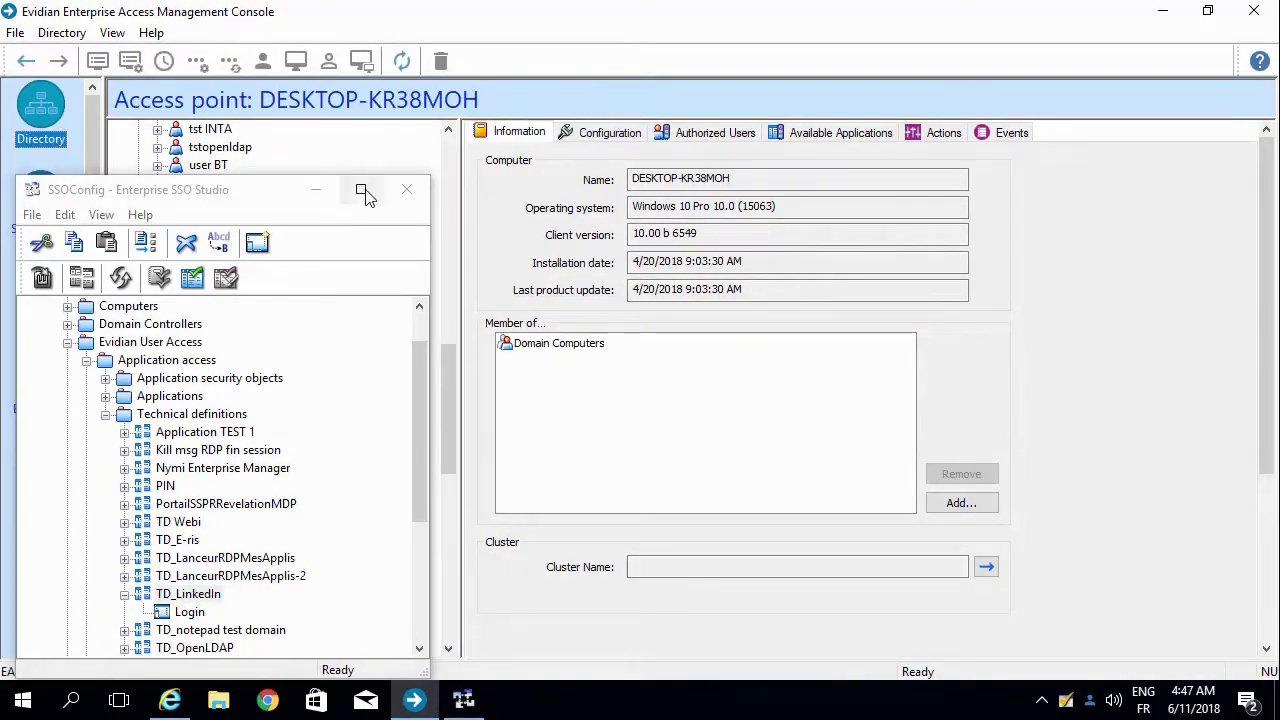
click(318, 190)
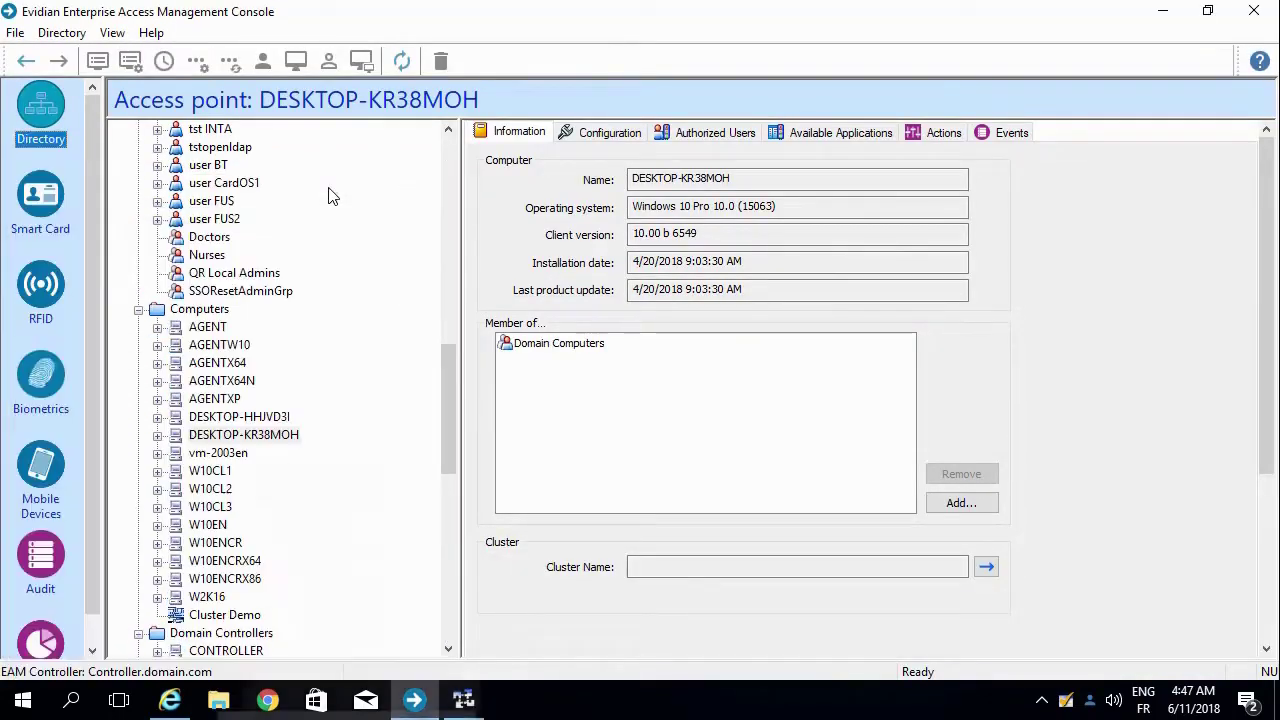
Create a new application named LinkedIn in the Applications folder under Evidian User Access > Application access
click(450, 390)
drag(450, 396, 466, 494)
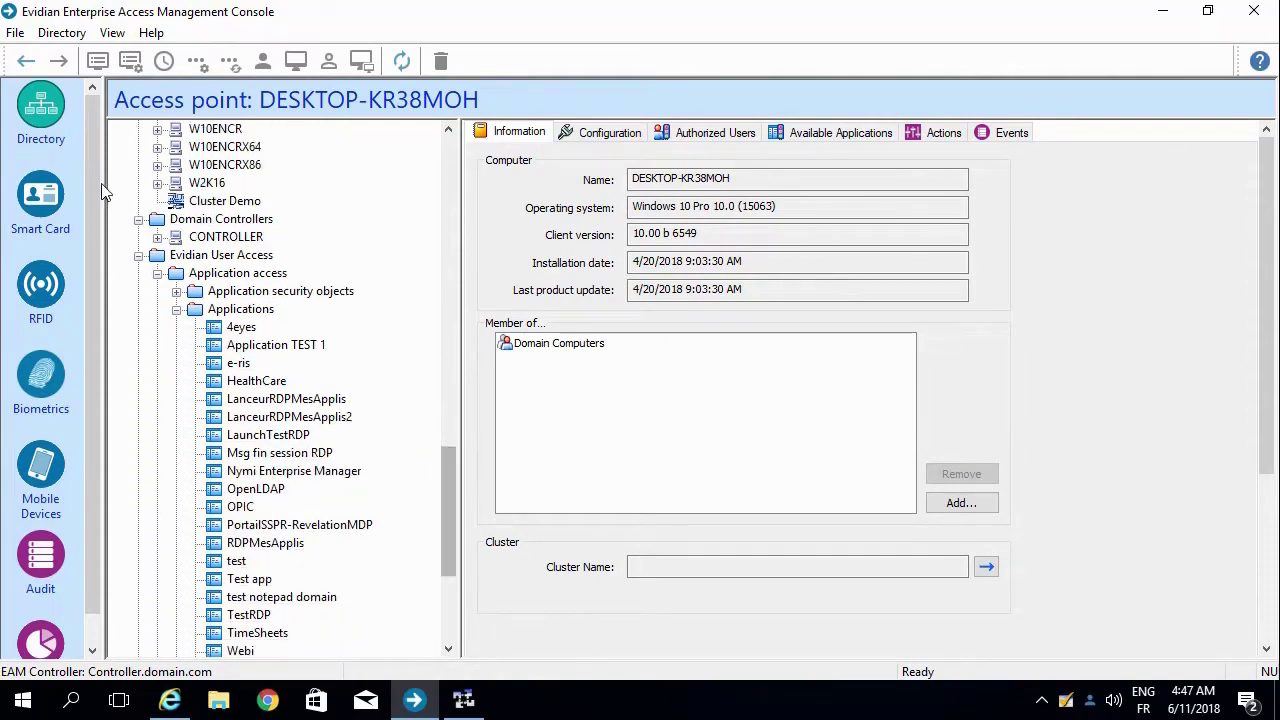
right_click(214, 314)
mouse_move(235, 325)
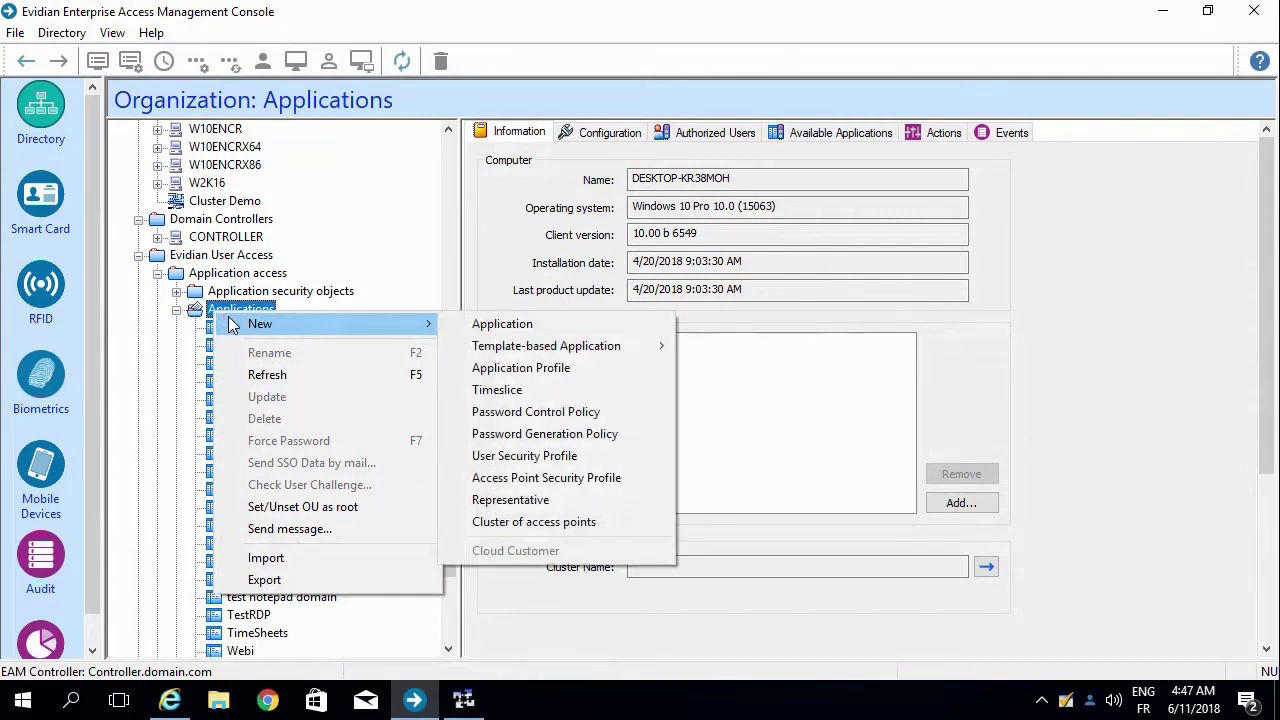
click(555, 324)
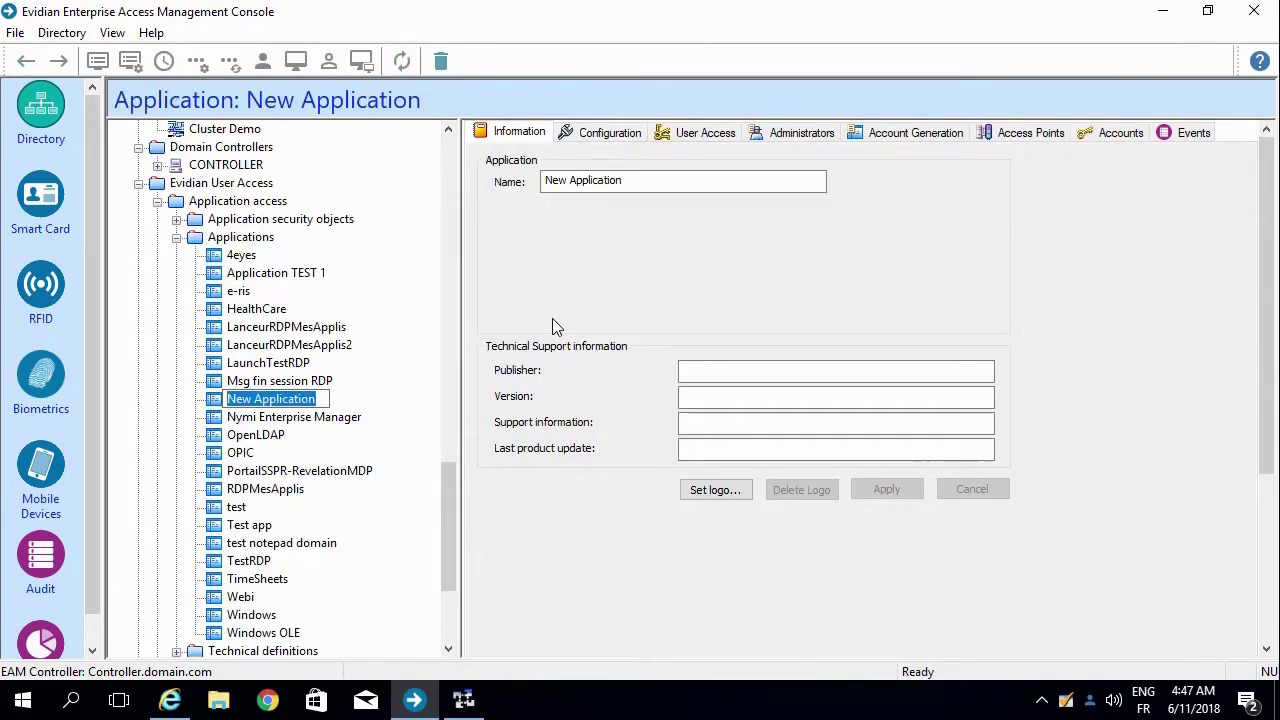
text(LinkedIn)
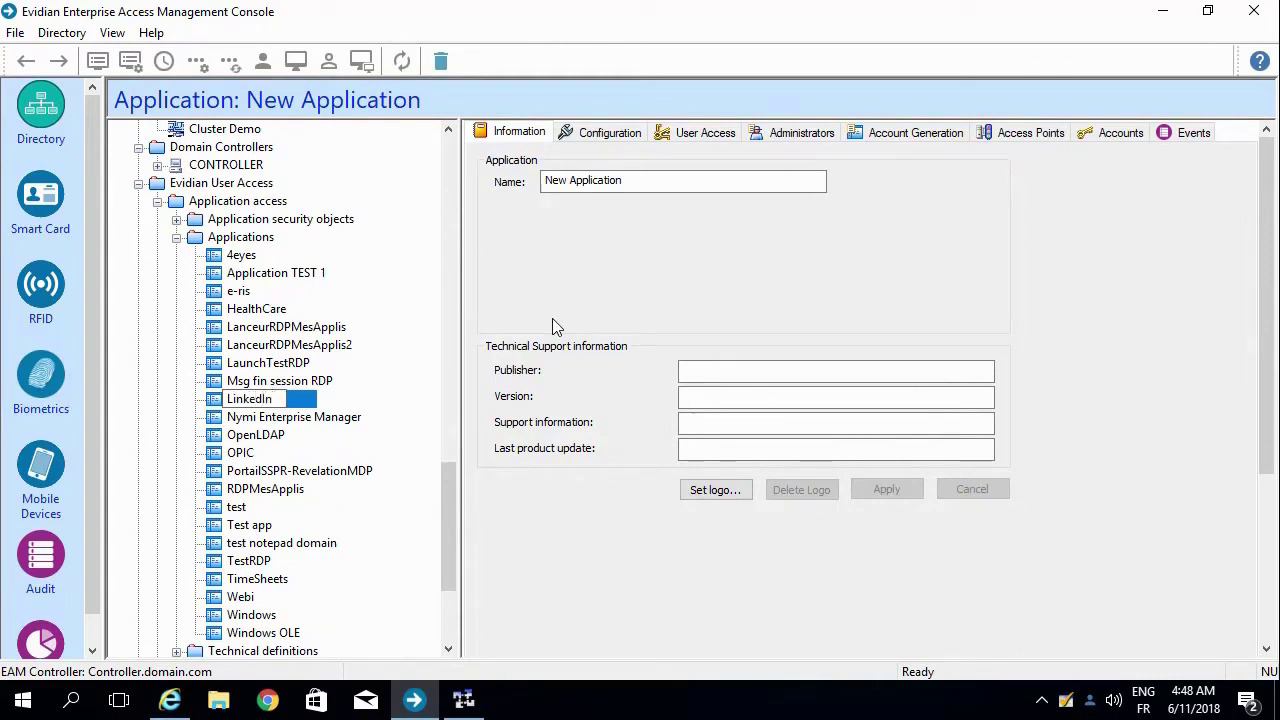
key(Return)
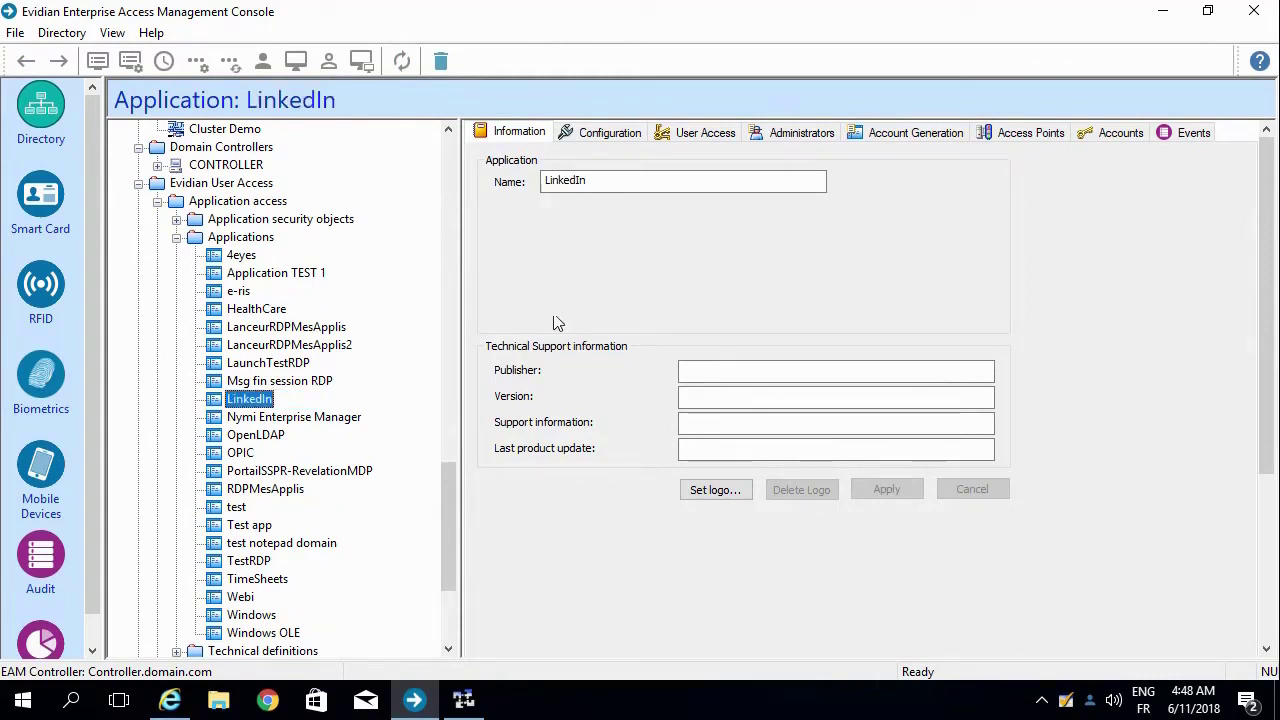
Set the LinkedIn application's default SSO propagation method to SSO in its configuration
click(575, 133)
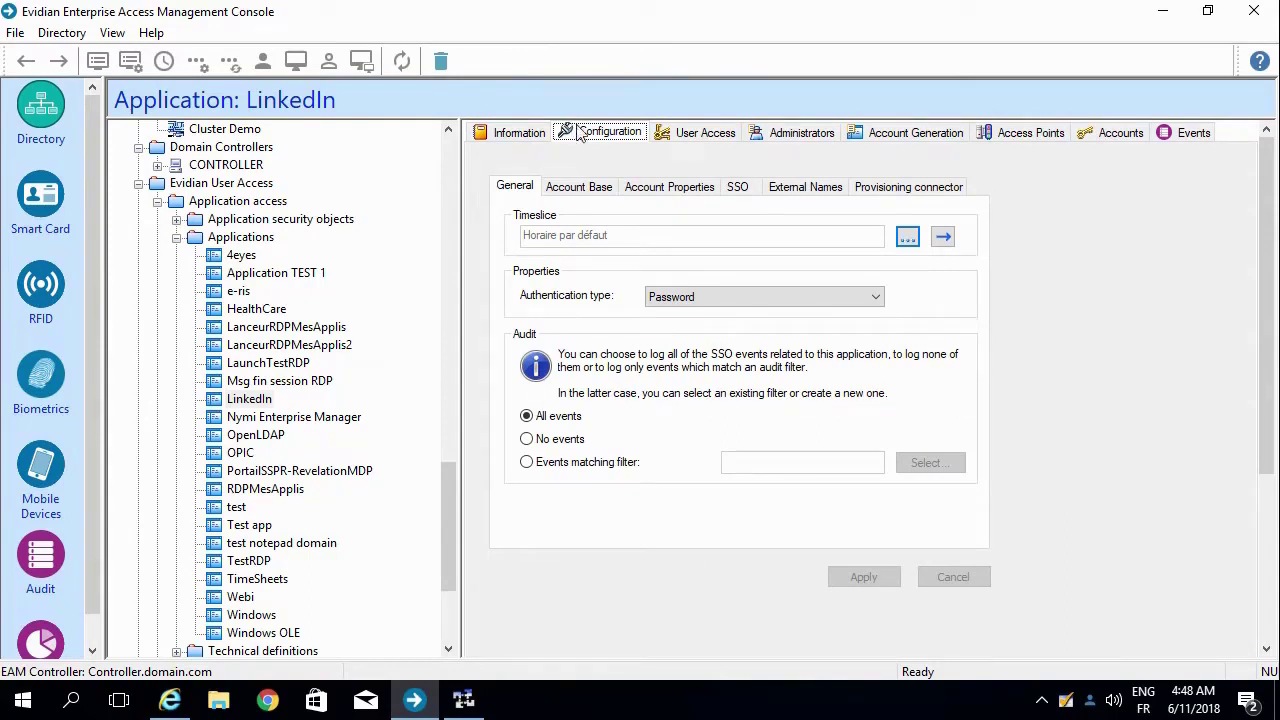
click(733, 188)
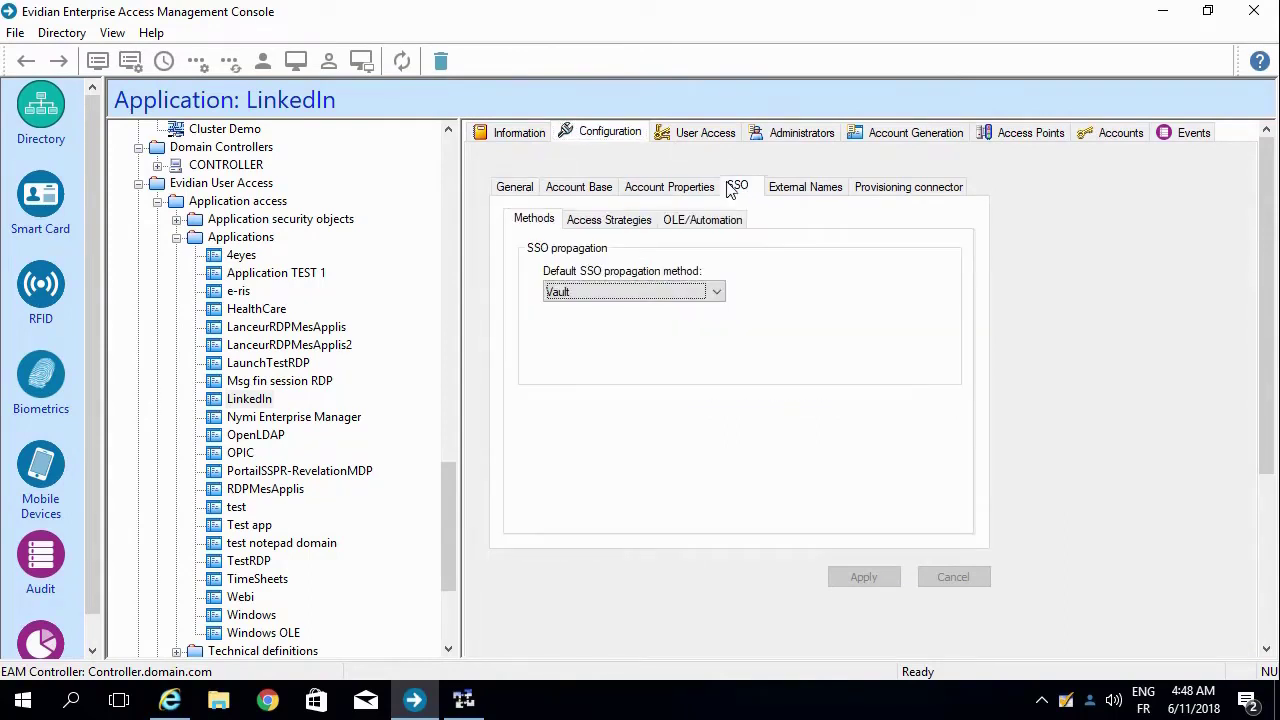
click(603, 292)
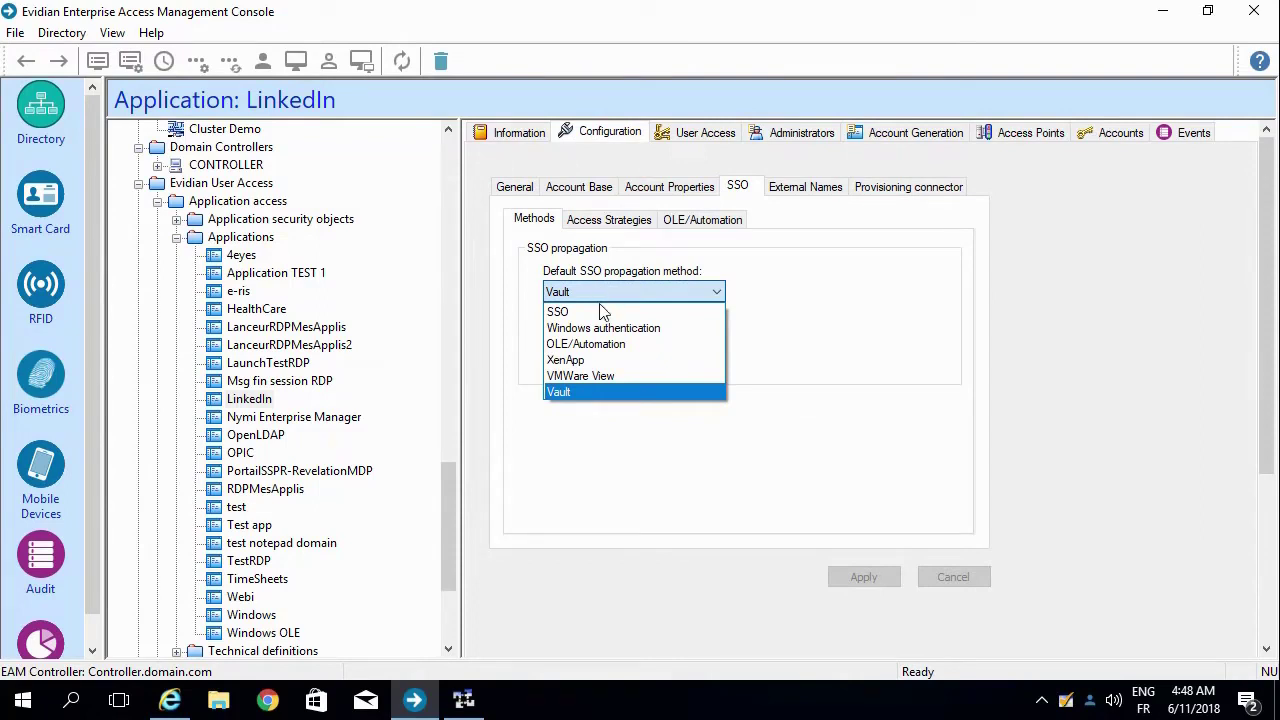
click(604, 312)
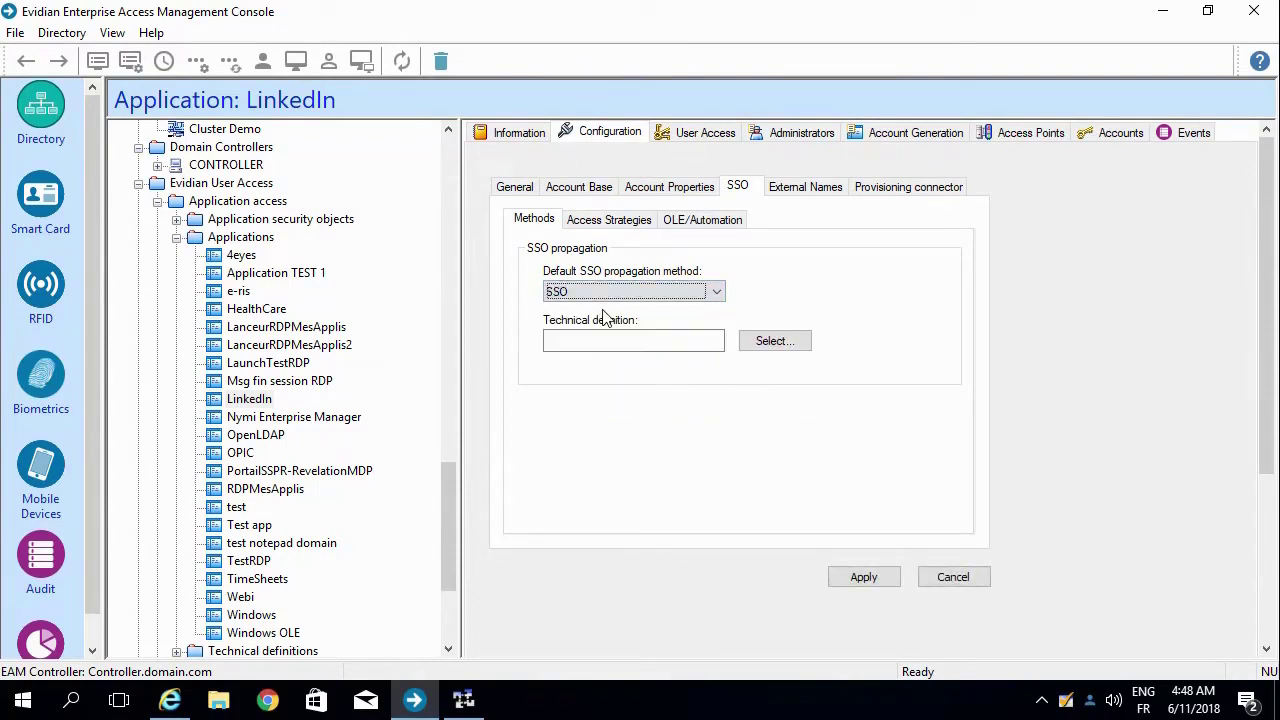
Assign TD_LinkedIn from Evidian User Access > Application access > Technical definitions as the application's technical definition and apply the change
click(770, 345)
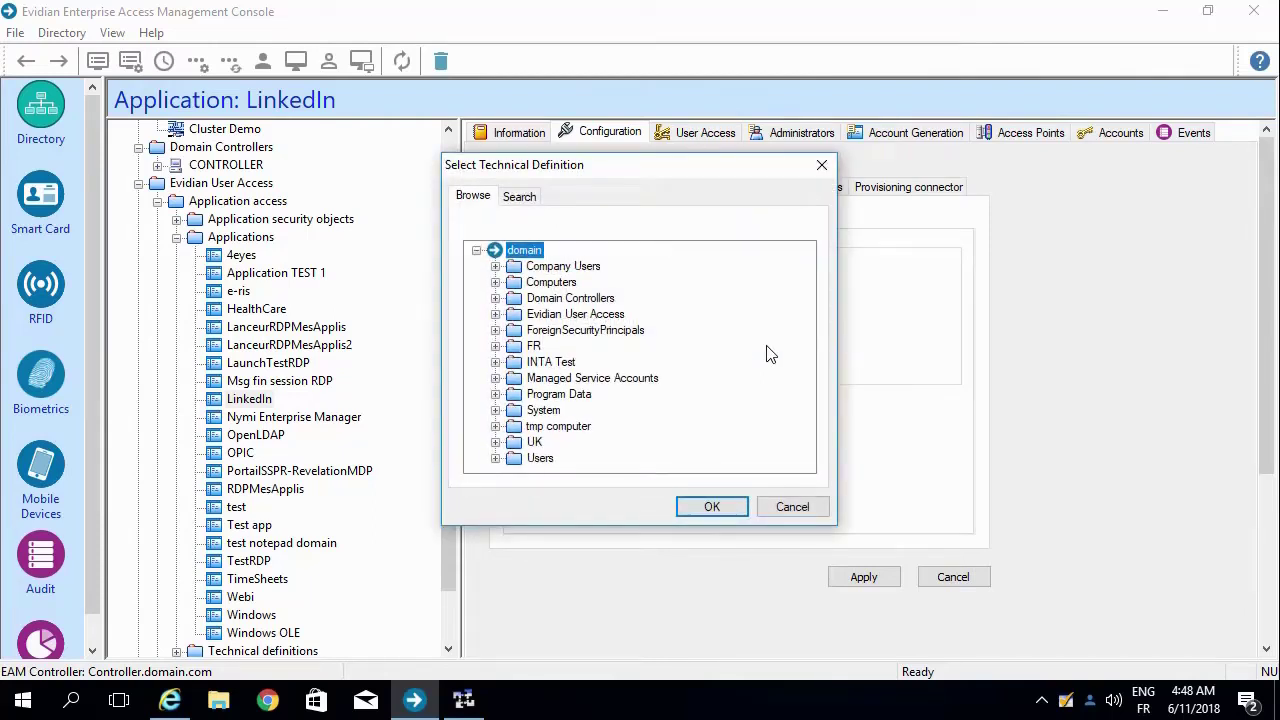
click(495, 314)
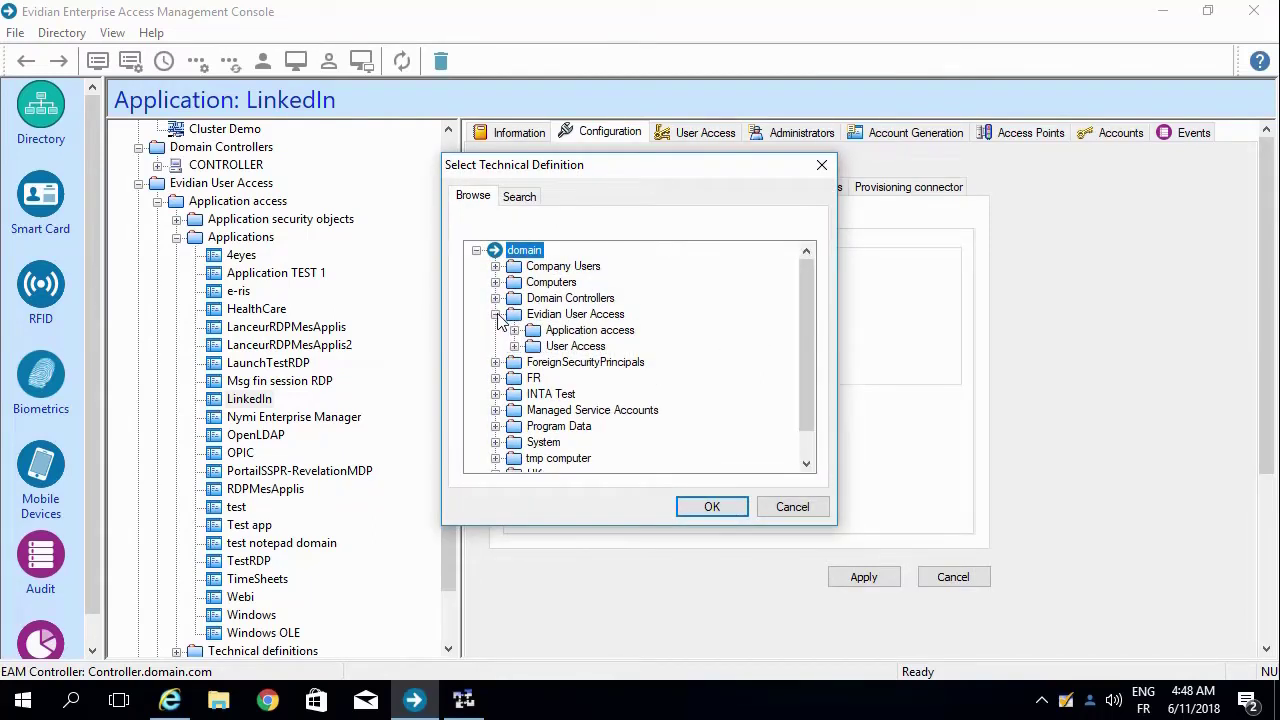
click(514, 330)
click(534, 378)
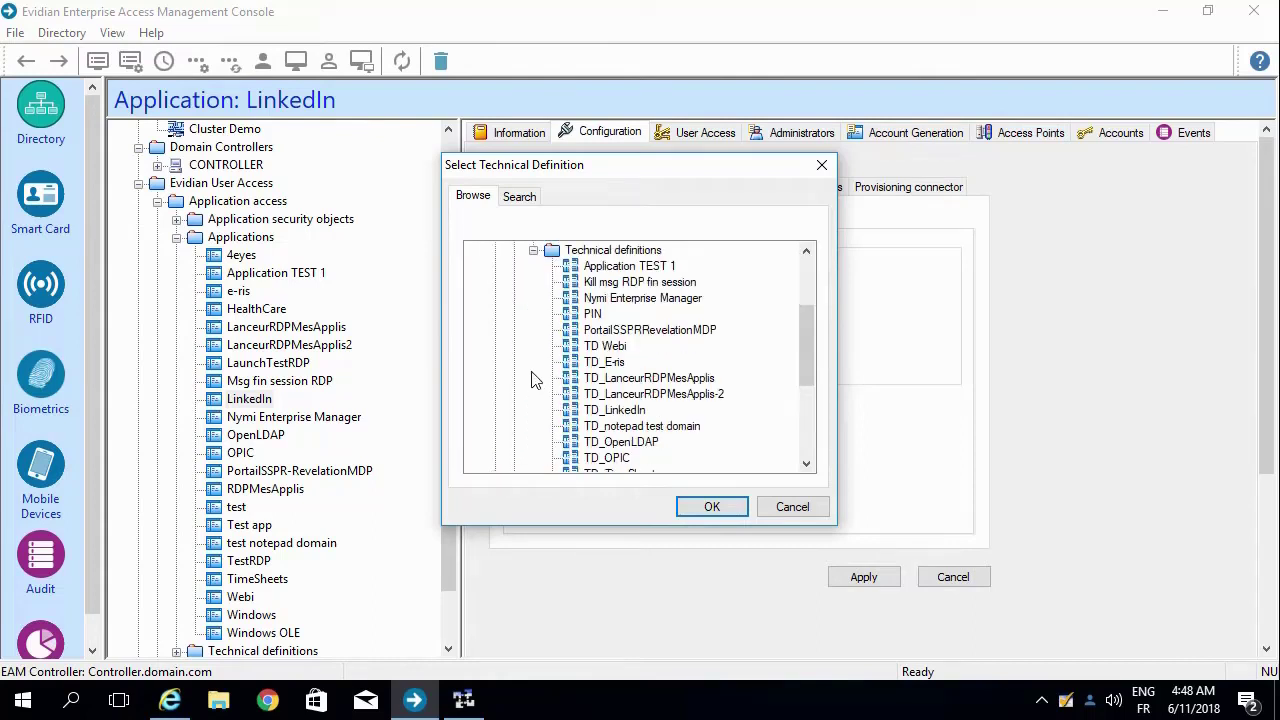
scroll(534, 378, down, 1)
click(594, 362)
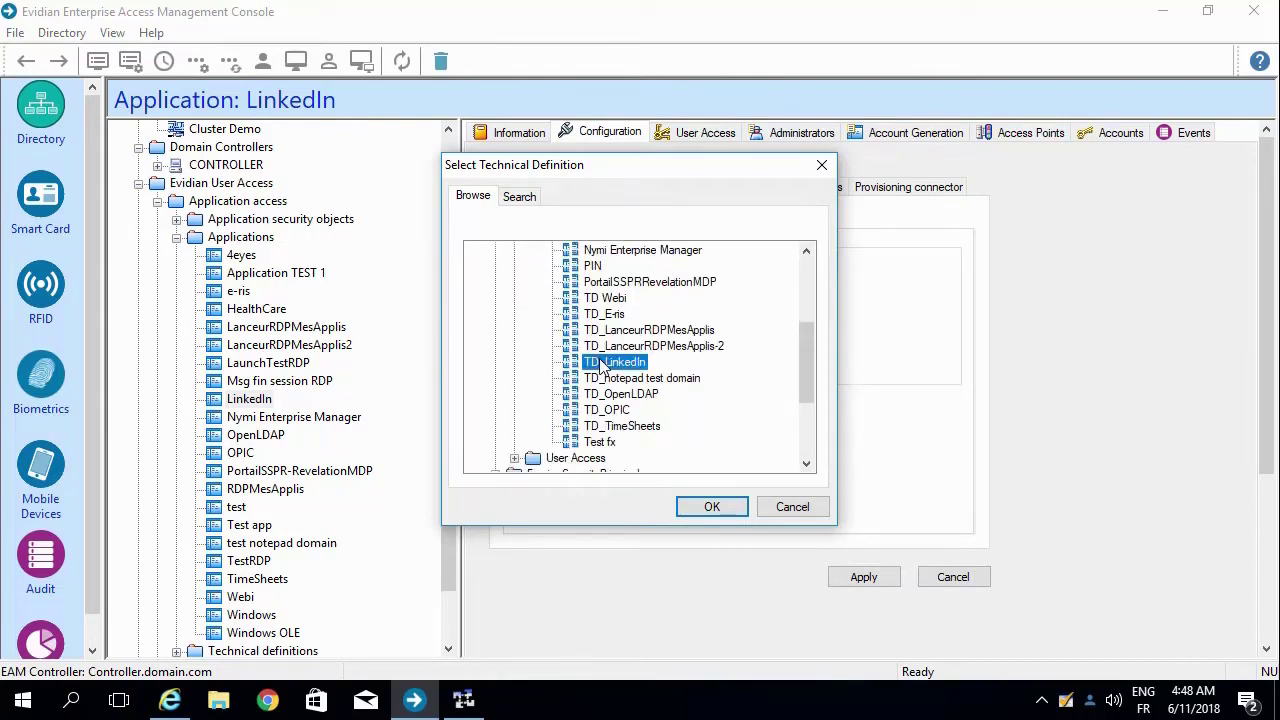
click(680, 505)
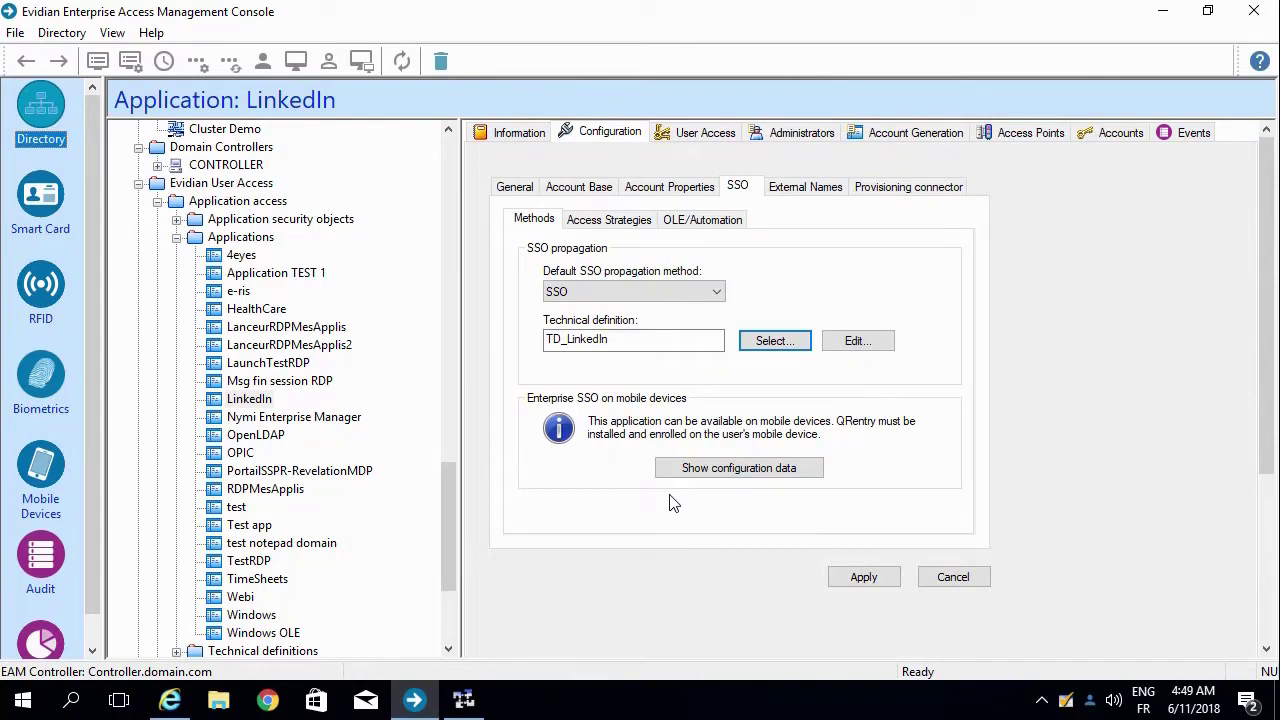
click(848, 578)
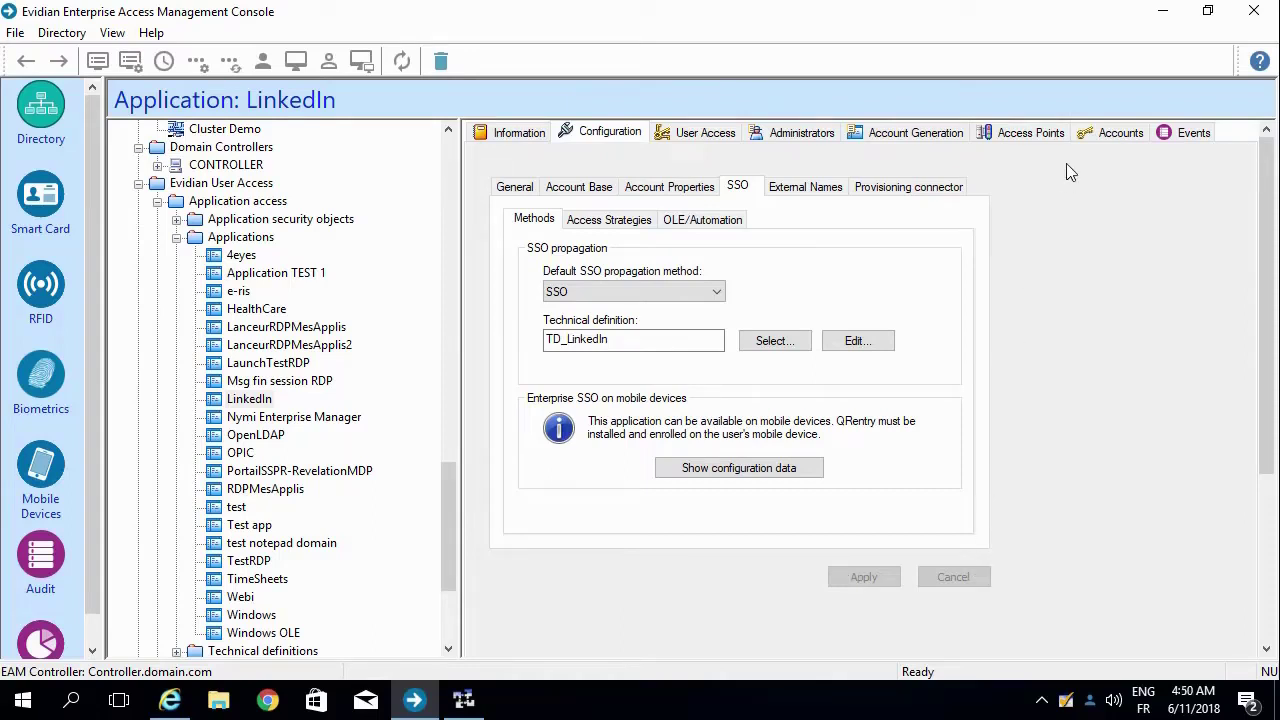
Minimize the management console and switch to the signed-in domain user's Windows session, entering the account password and dismissing the Start menu
click(1150, 15)
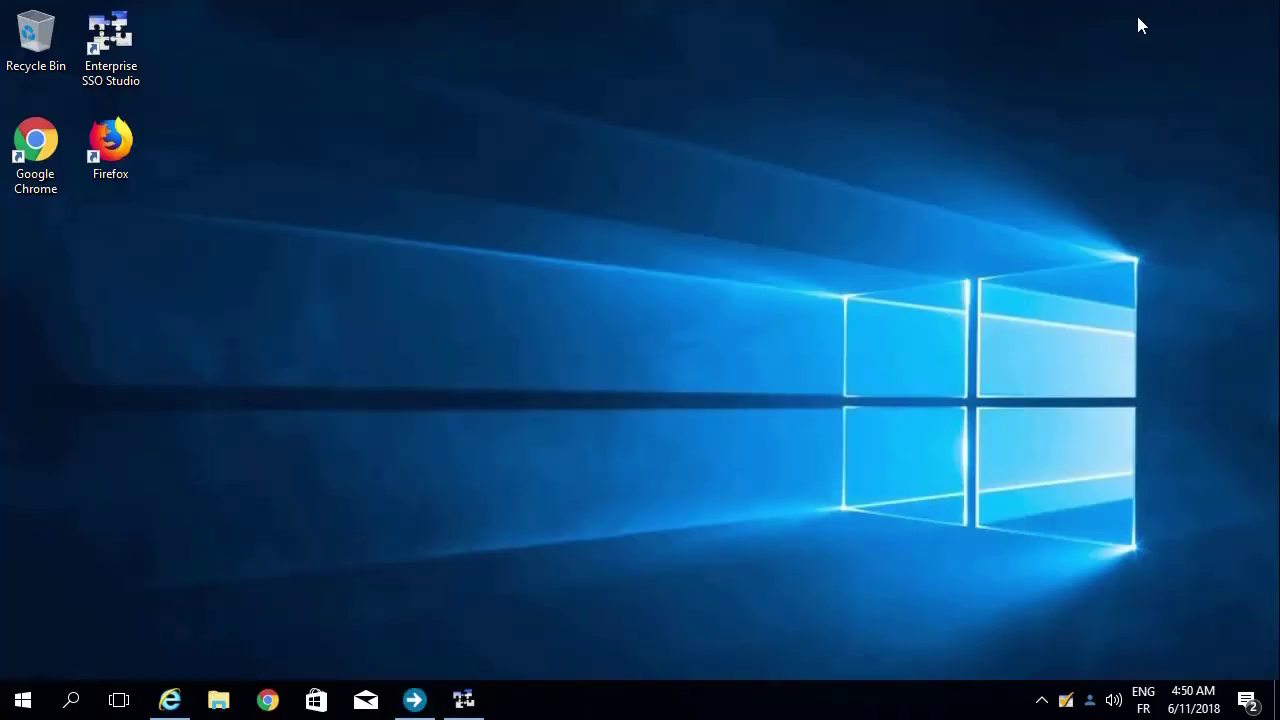
click(22, 705)
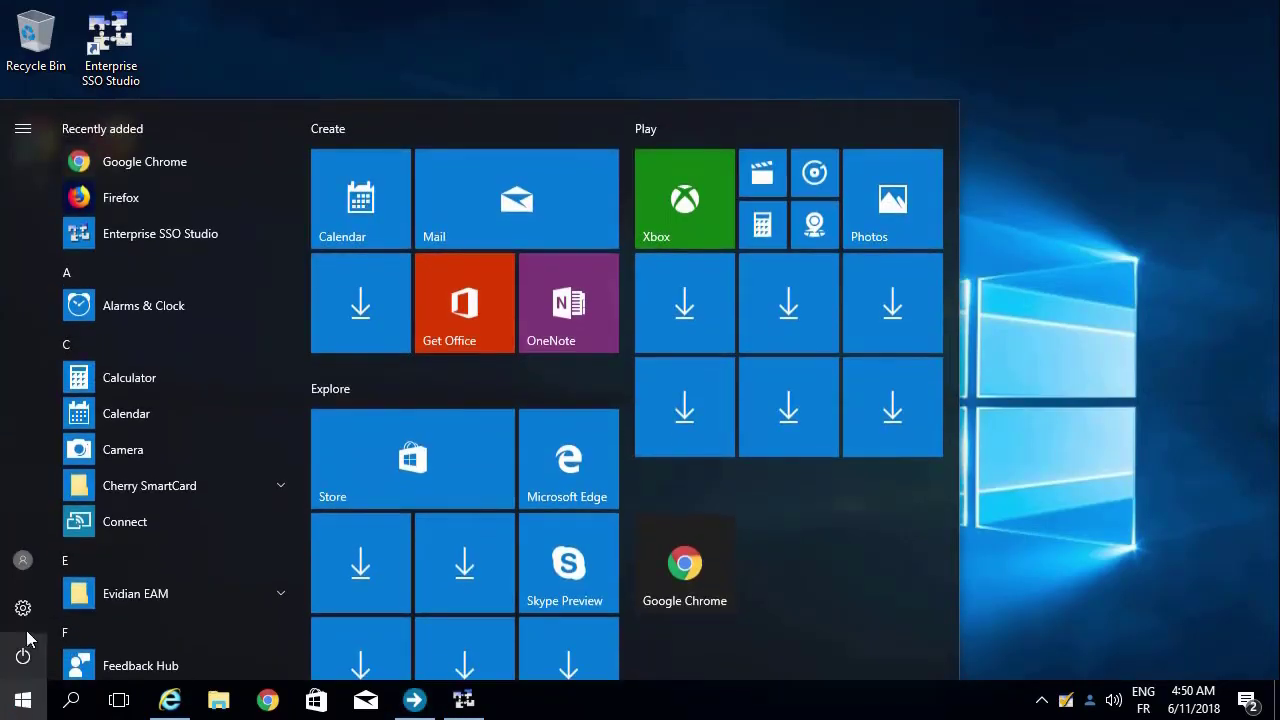
click(29, 570)
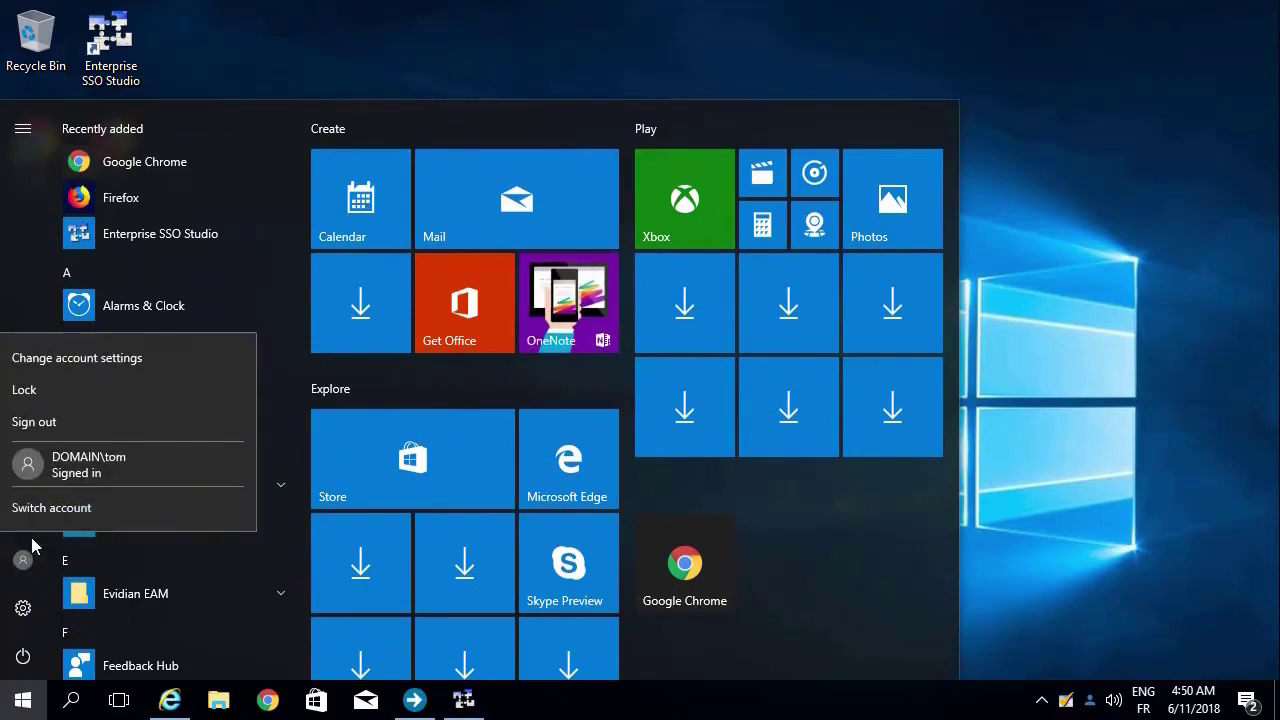
click(64, 472)
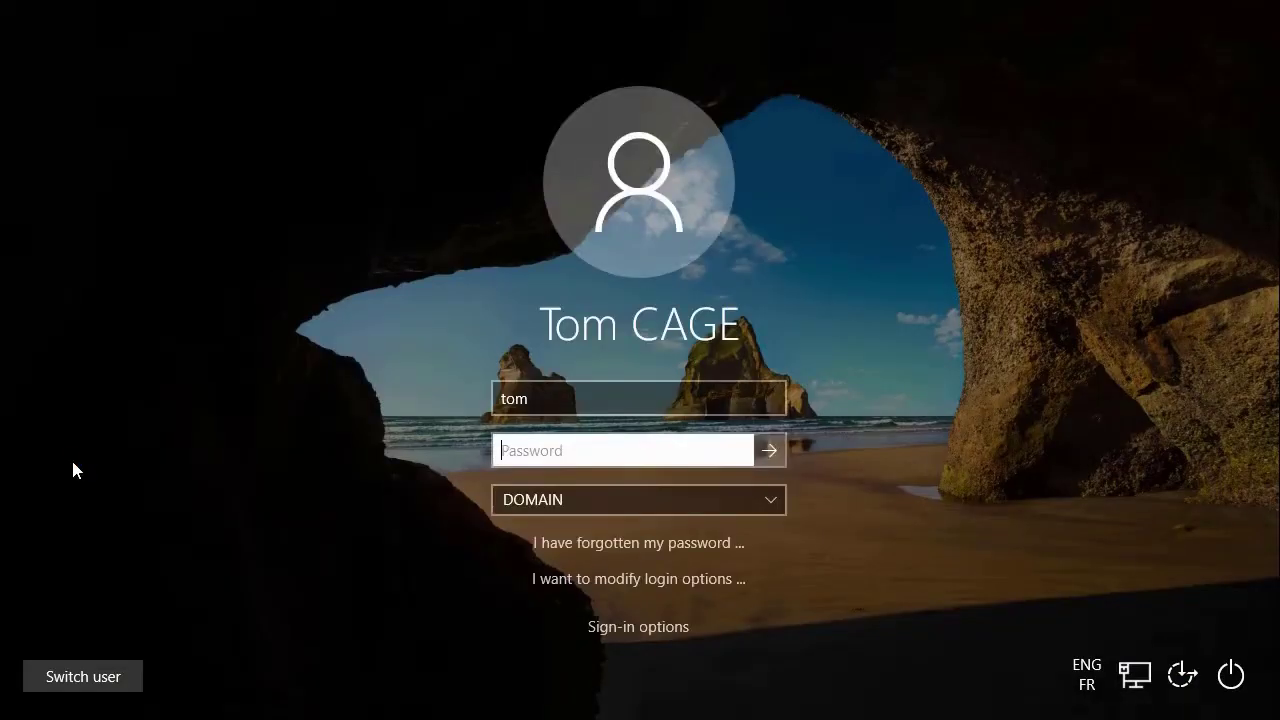
text(•••••)
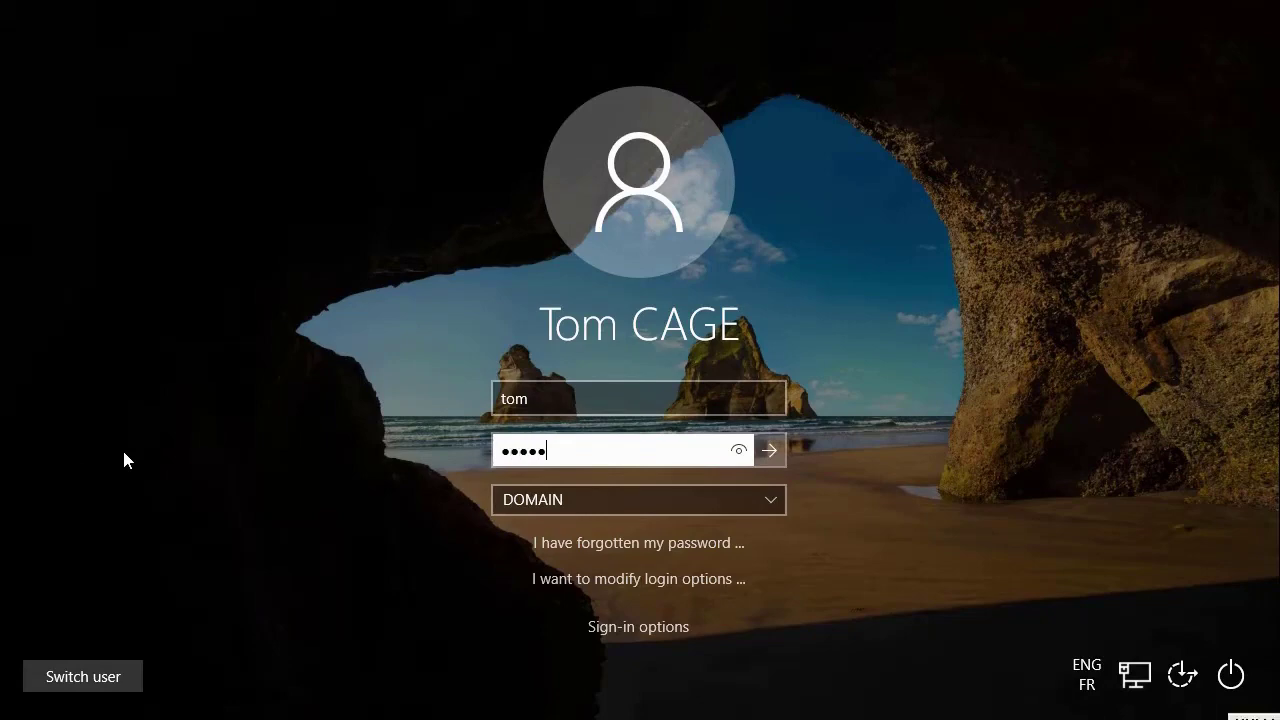
text(•)
key(Return)
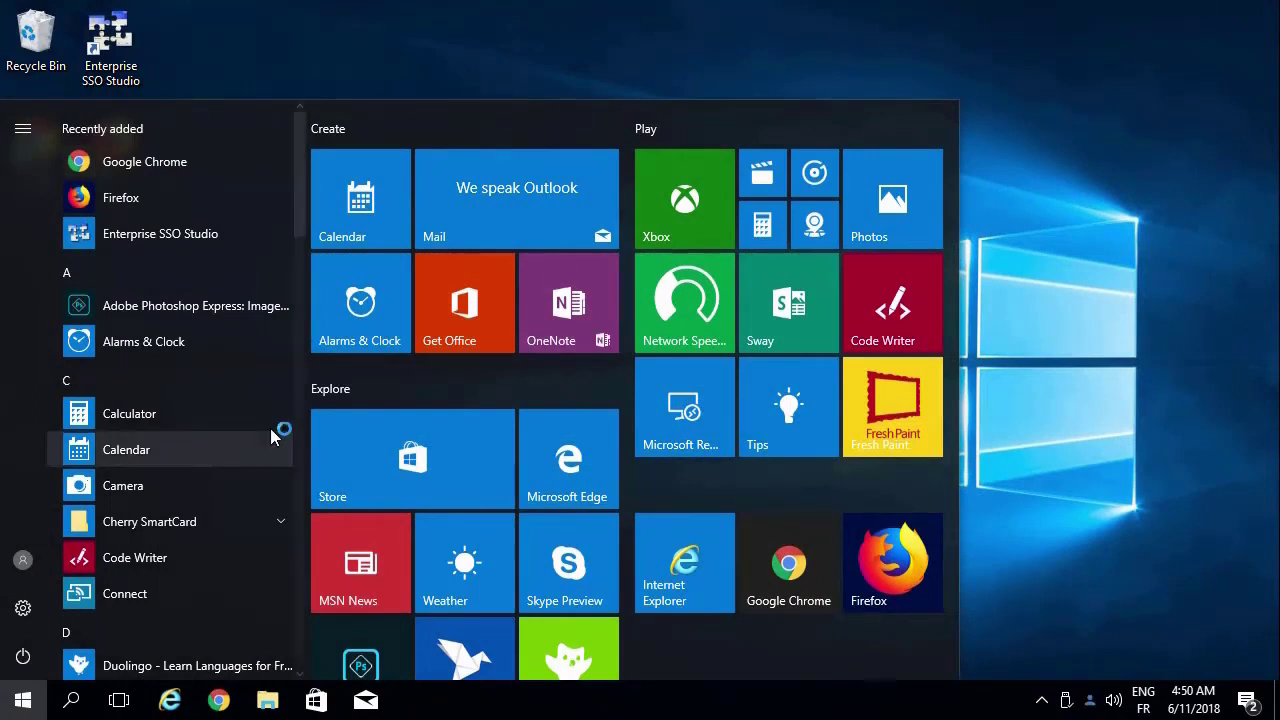
click(1243, 590)
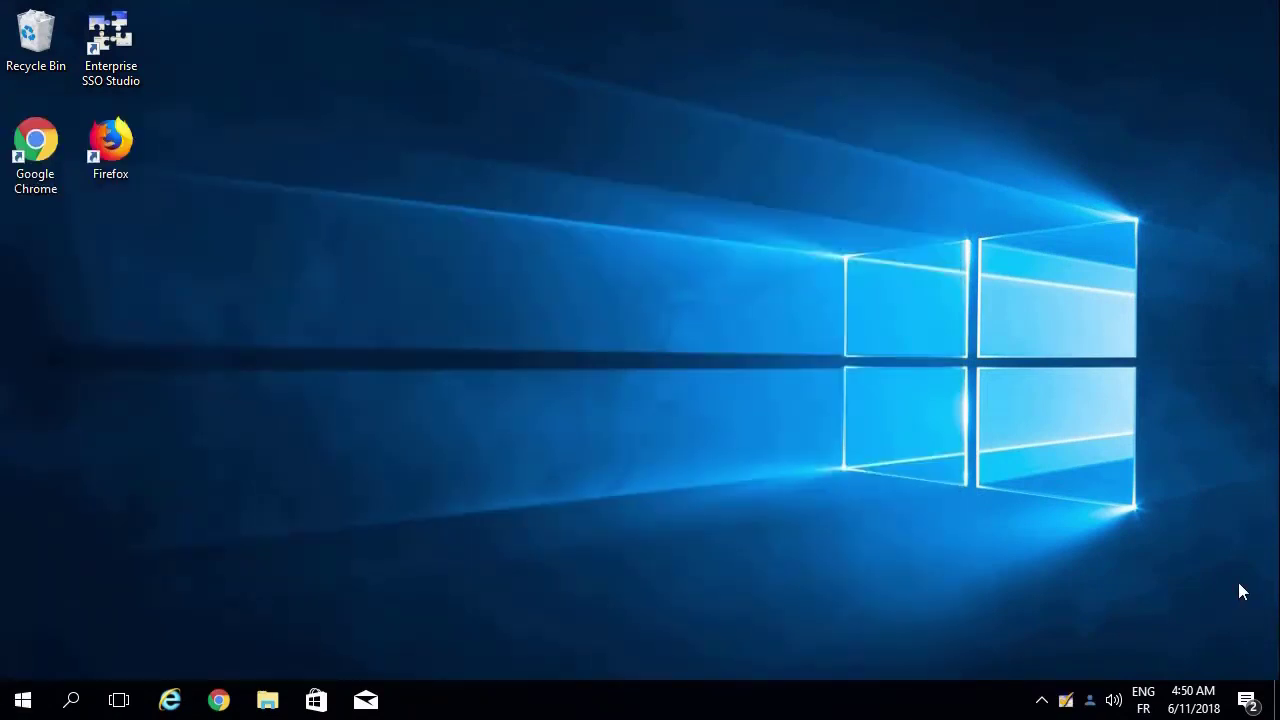
Switch to Internet Explorer and open the LinkedIn login page at linkedin.com/uas/login
click(172, 700)
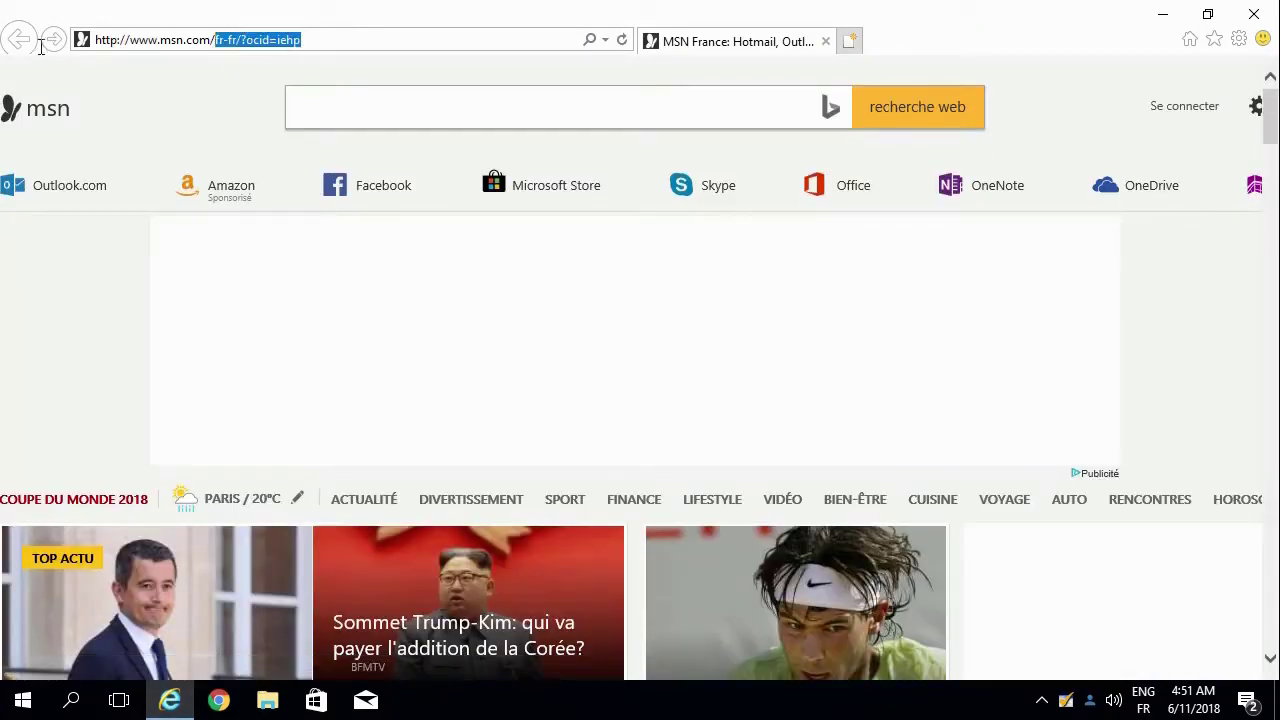
drag(41, 47, 11, 47)
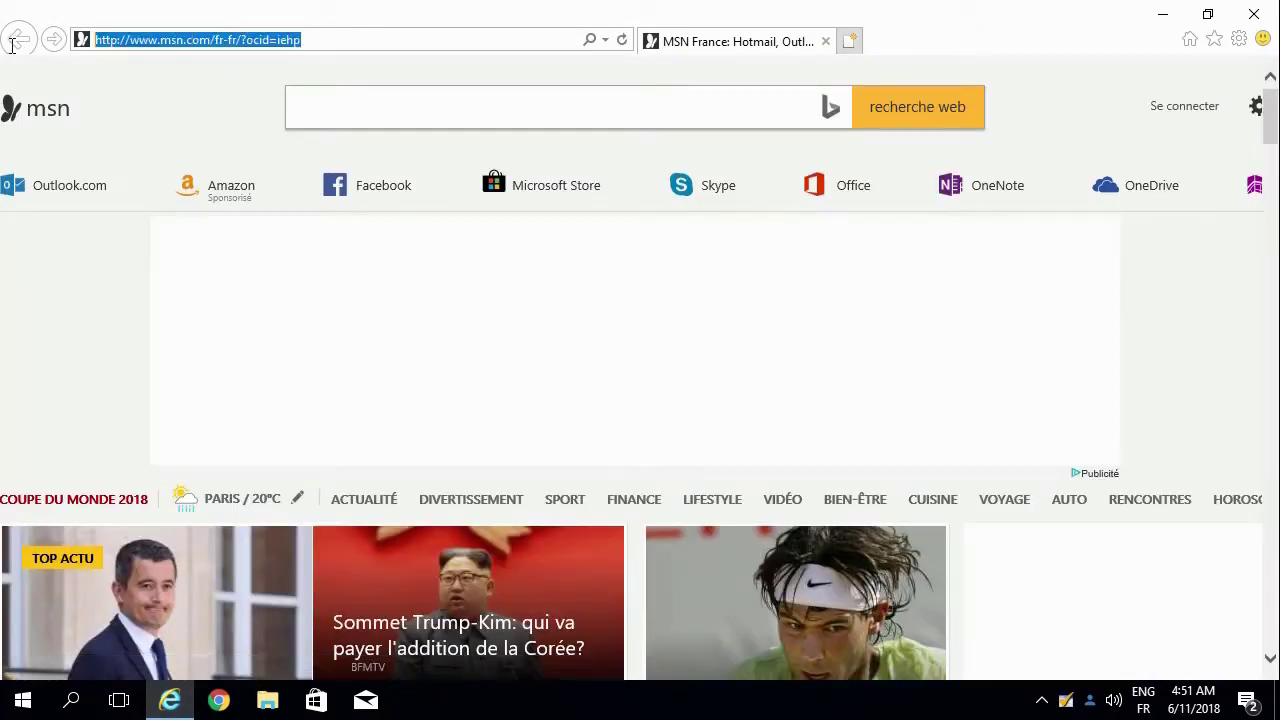
key(BackSpace)
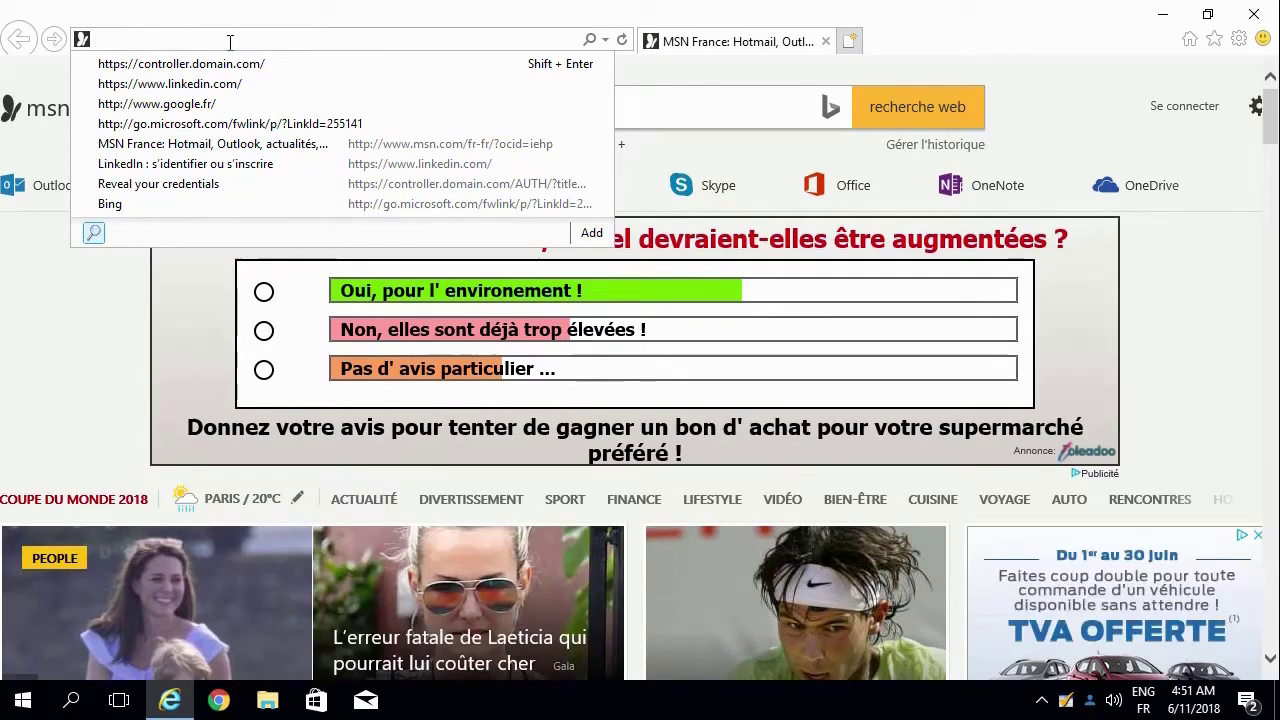
text(linkedin.com/)
key(Return)
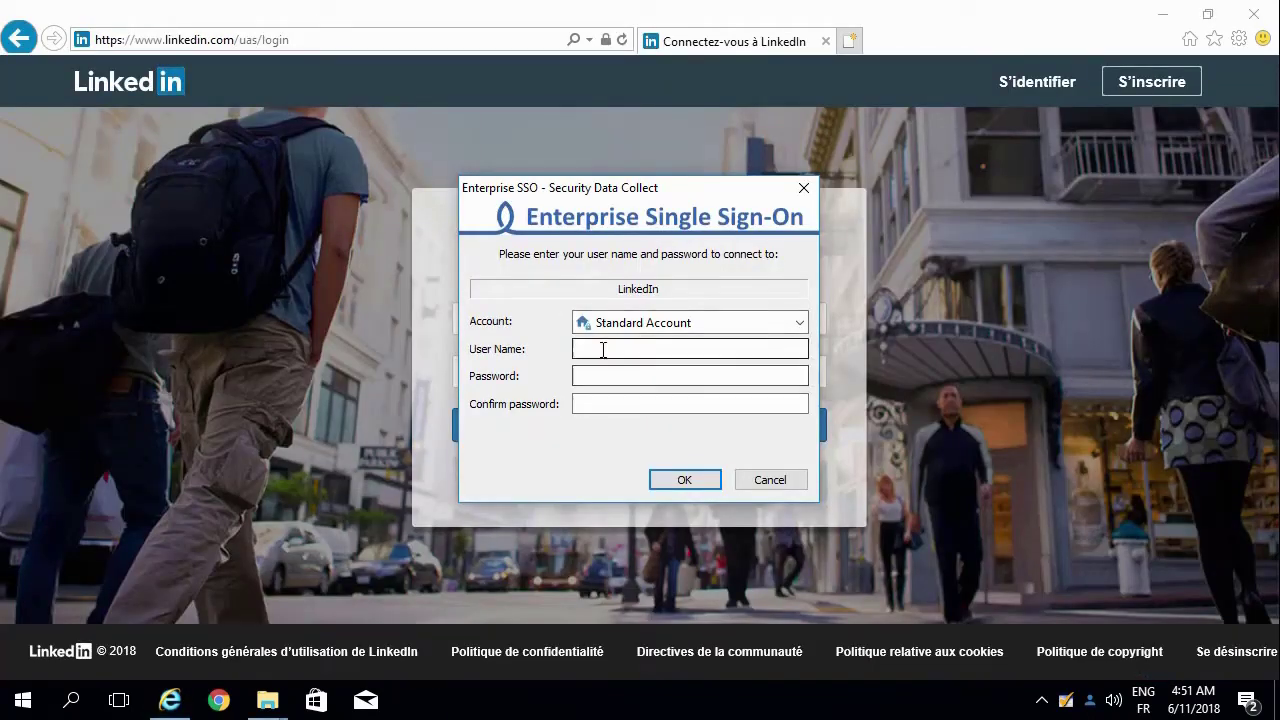
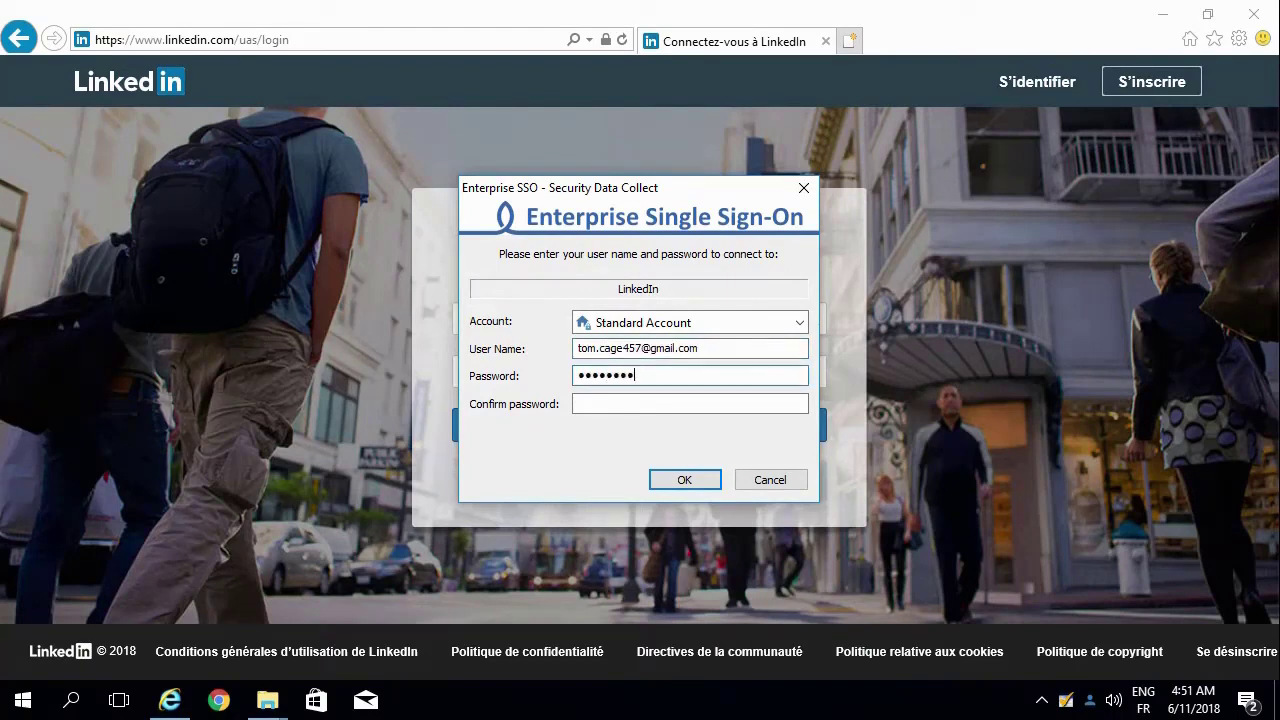
Submit the LinkedIn user name and confirmed password for the Standard Account to Enterprise SSO, and sign out of LinkedIn
key(Return)
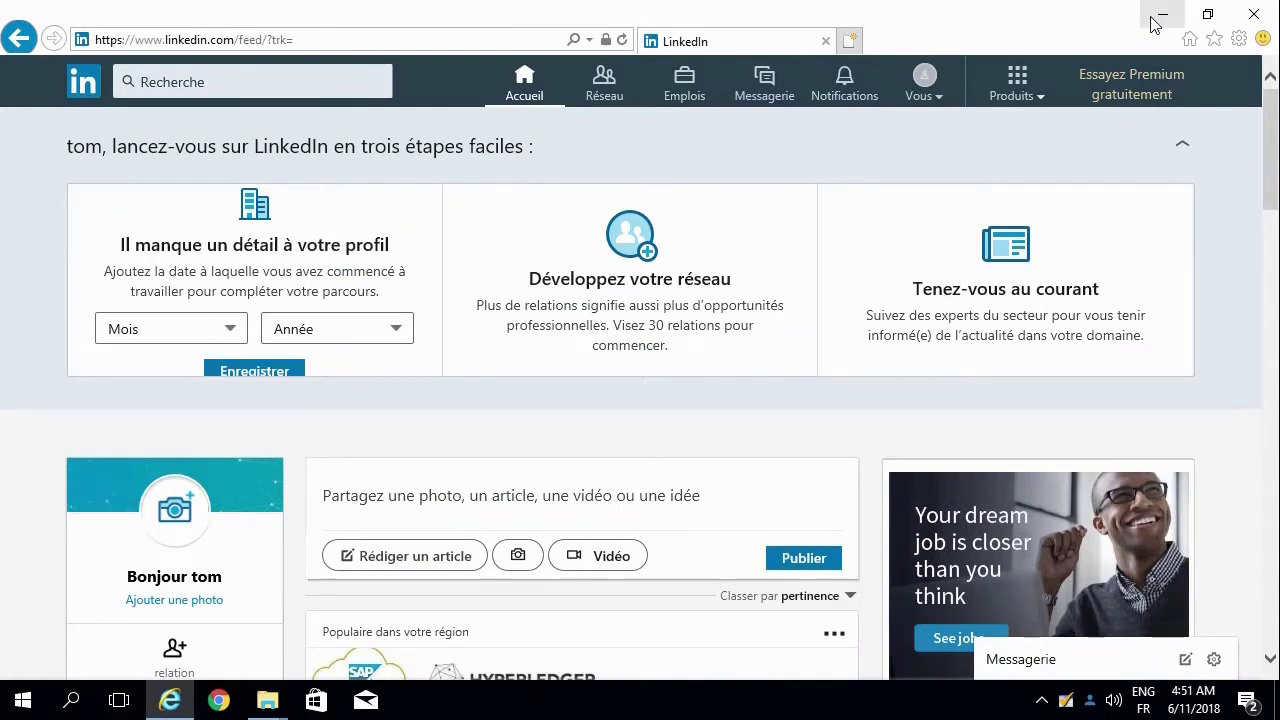
click(936, 96)
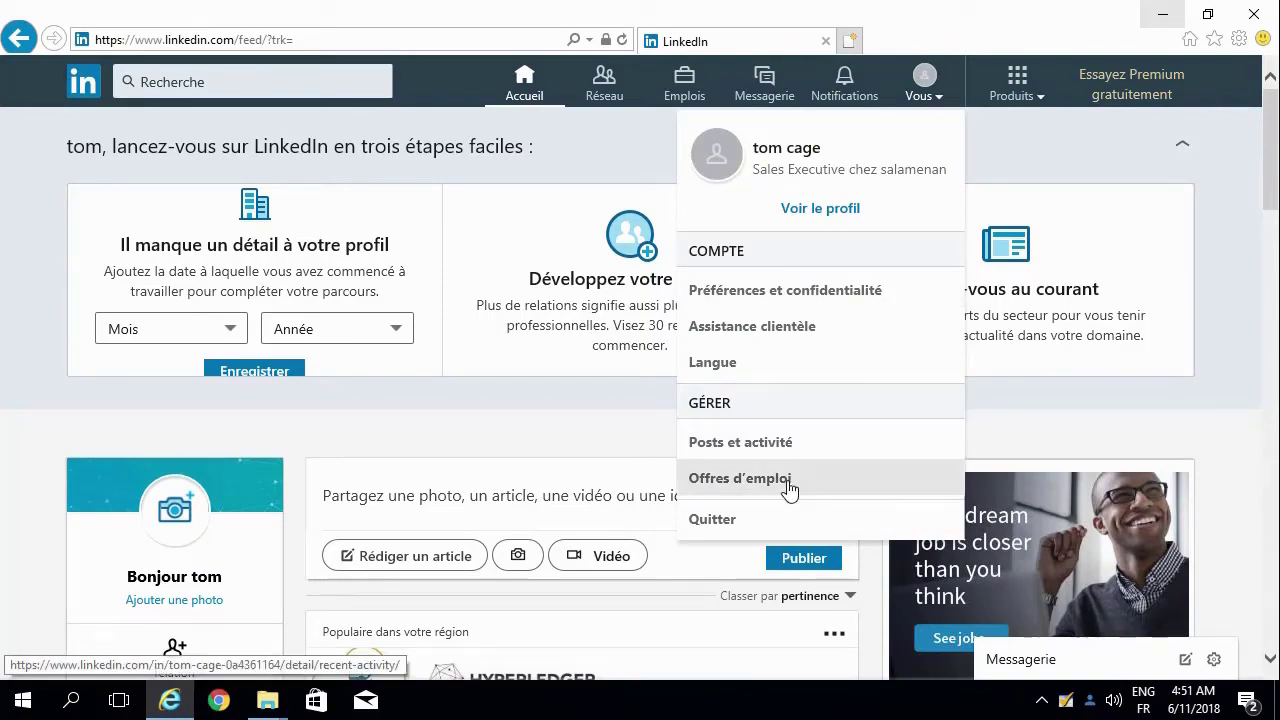
click(757, 515)
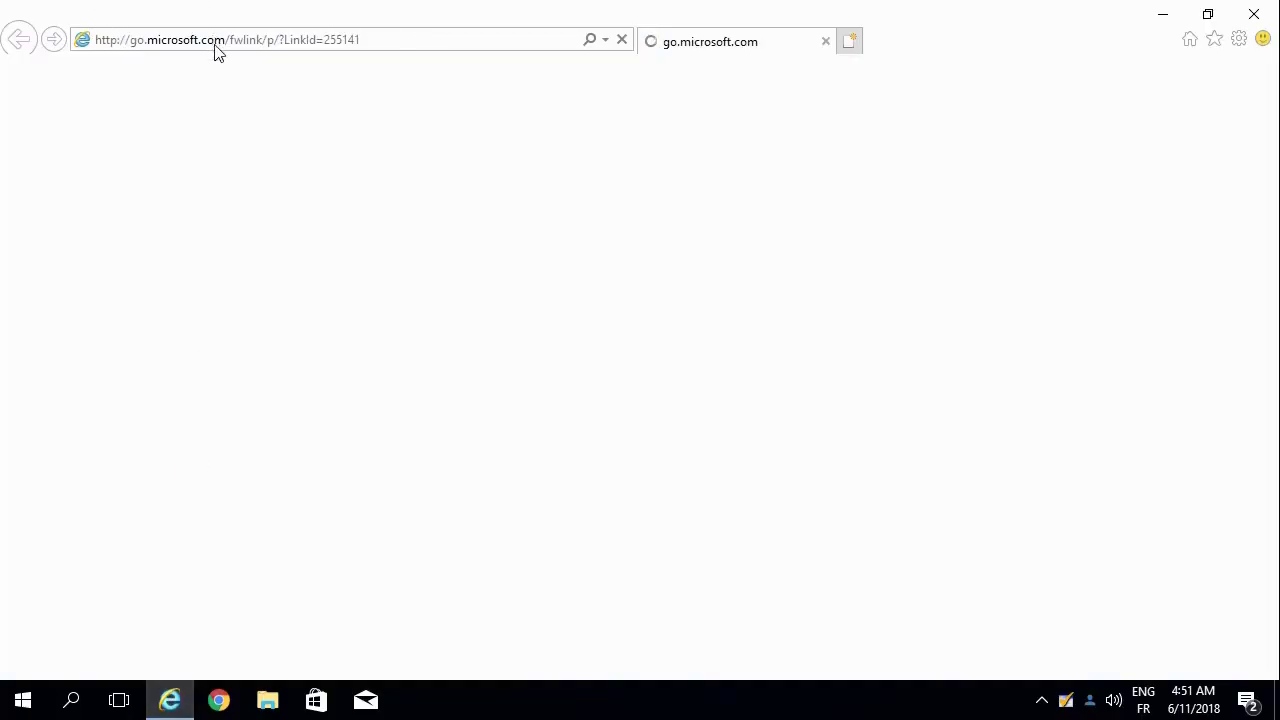
Reopen the LinkedIn login page in Internet Explorer to test automatic sign-in with the stored credentials
click(214, 45)
text(linkedin.com/)
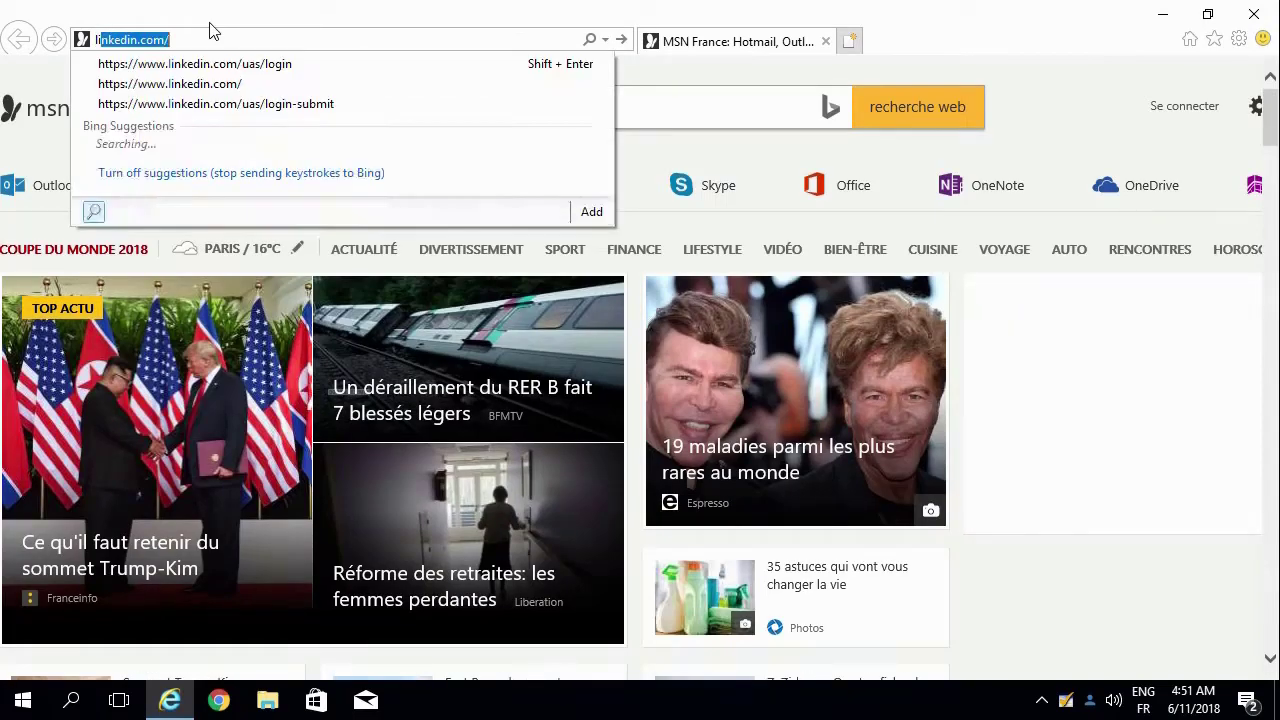
key(Down)
key(Return)
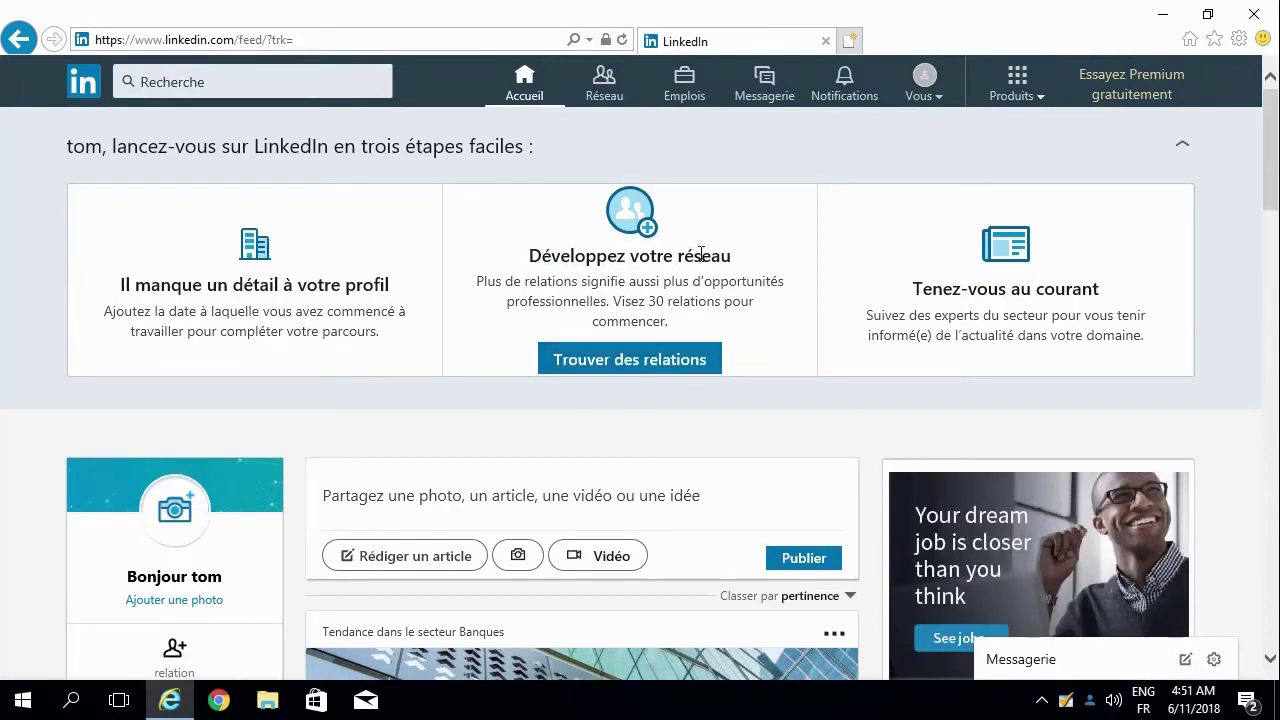
Sign out of LinkedIn and close Internet Explorer
click(919, 100)
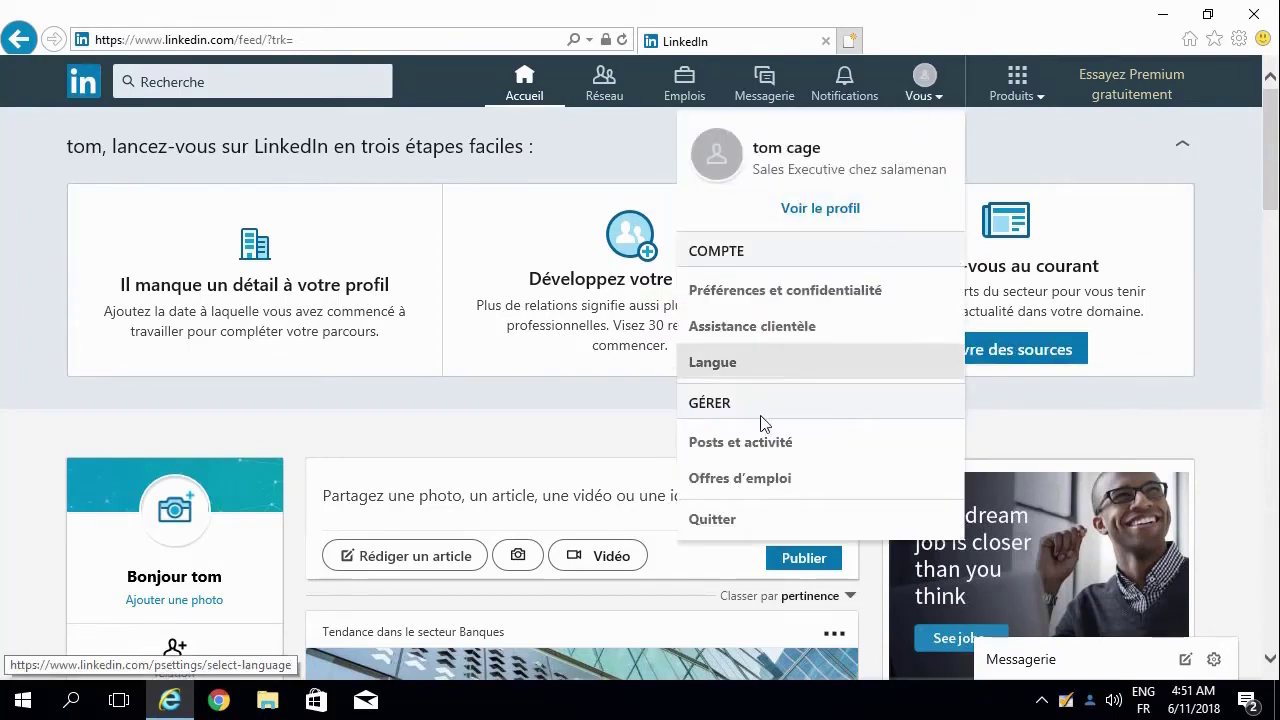
click(705, 530)
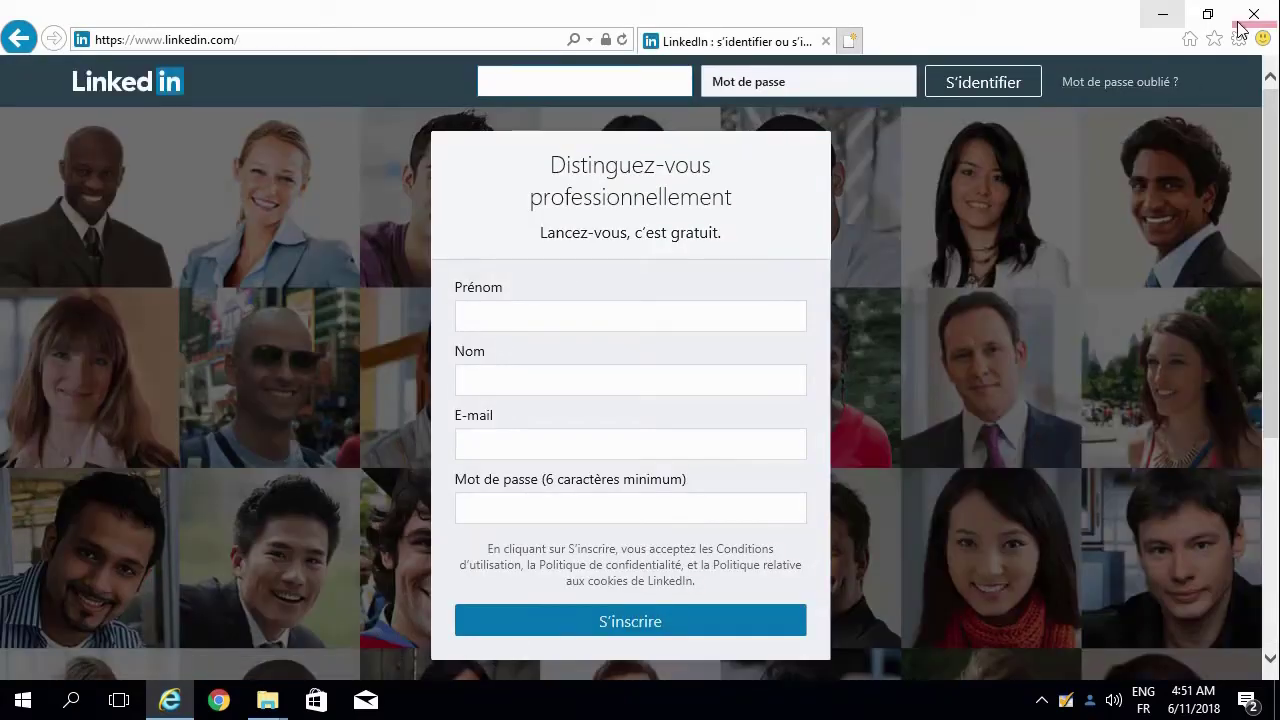
click(1253, 14)
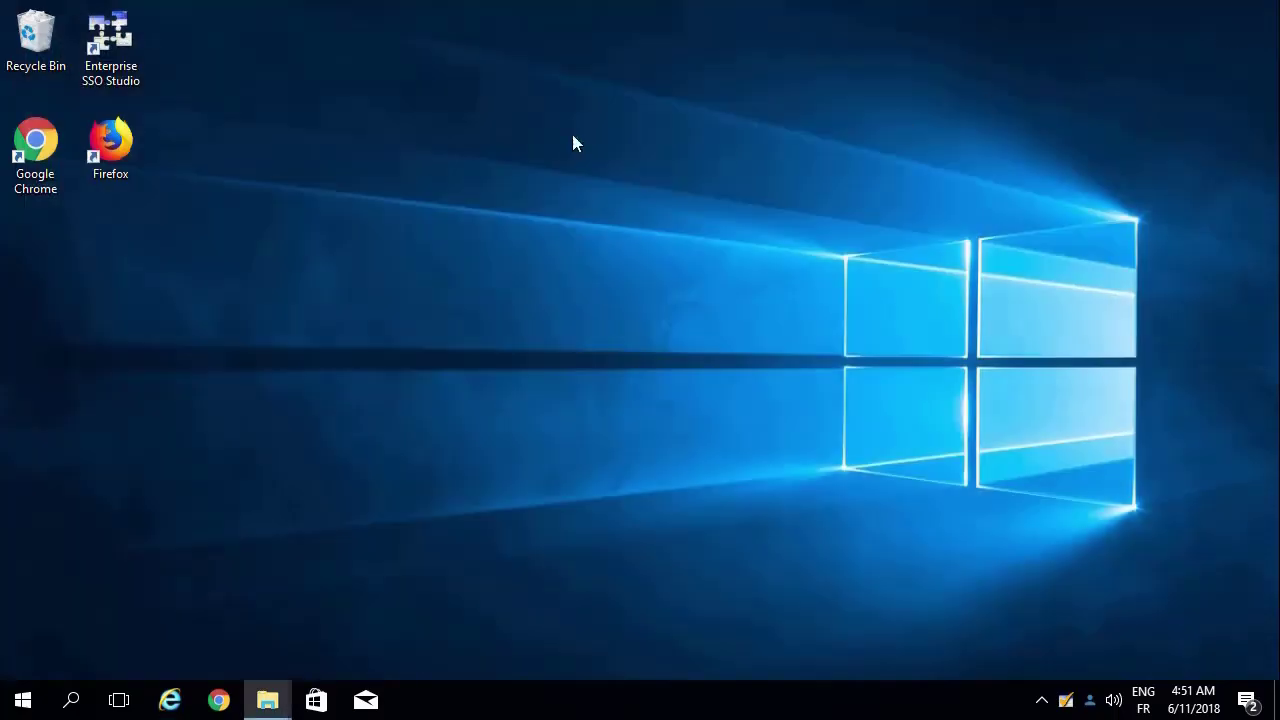
Switch to Firefox, maximize its window and open linkedin.com/uas/login to test single sign-on
double_click(115, 148)
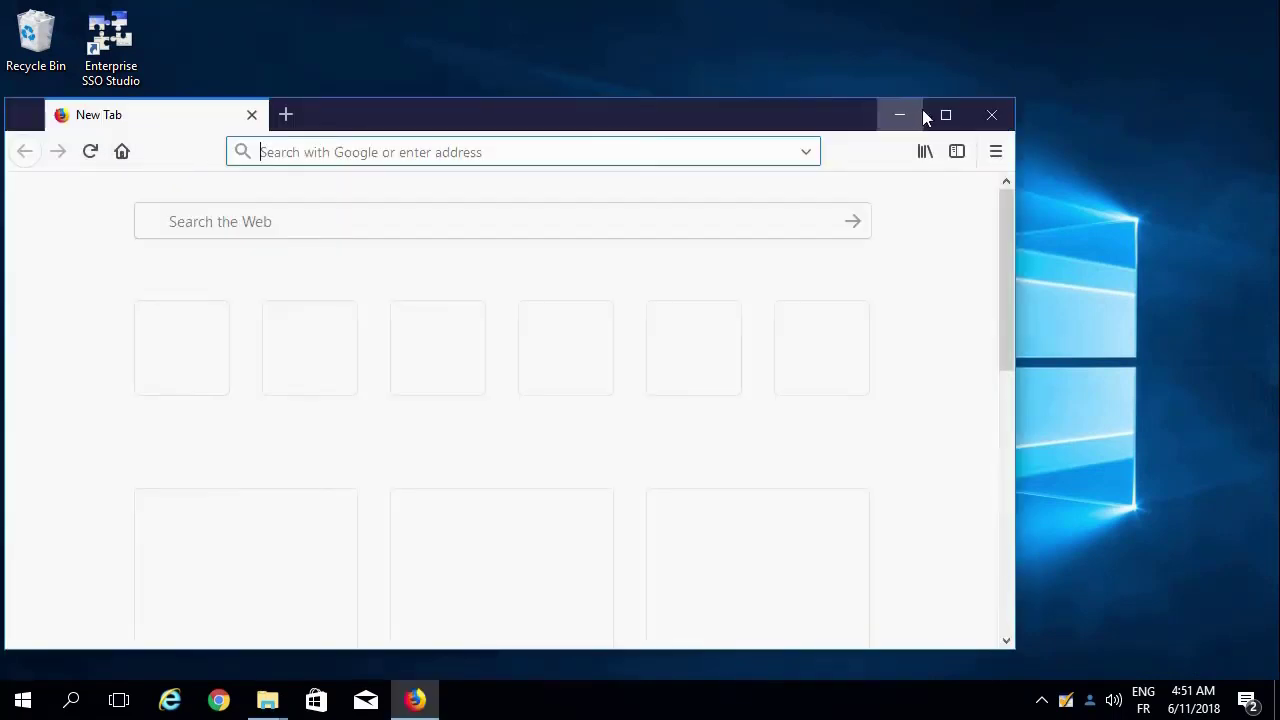
click(946, 114)
text(link)
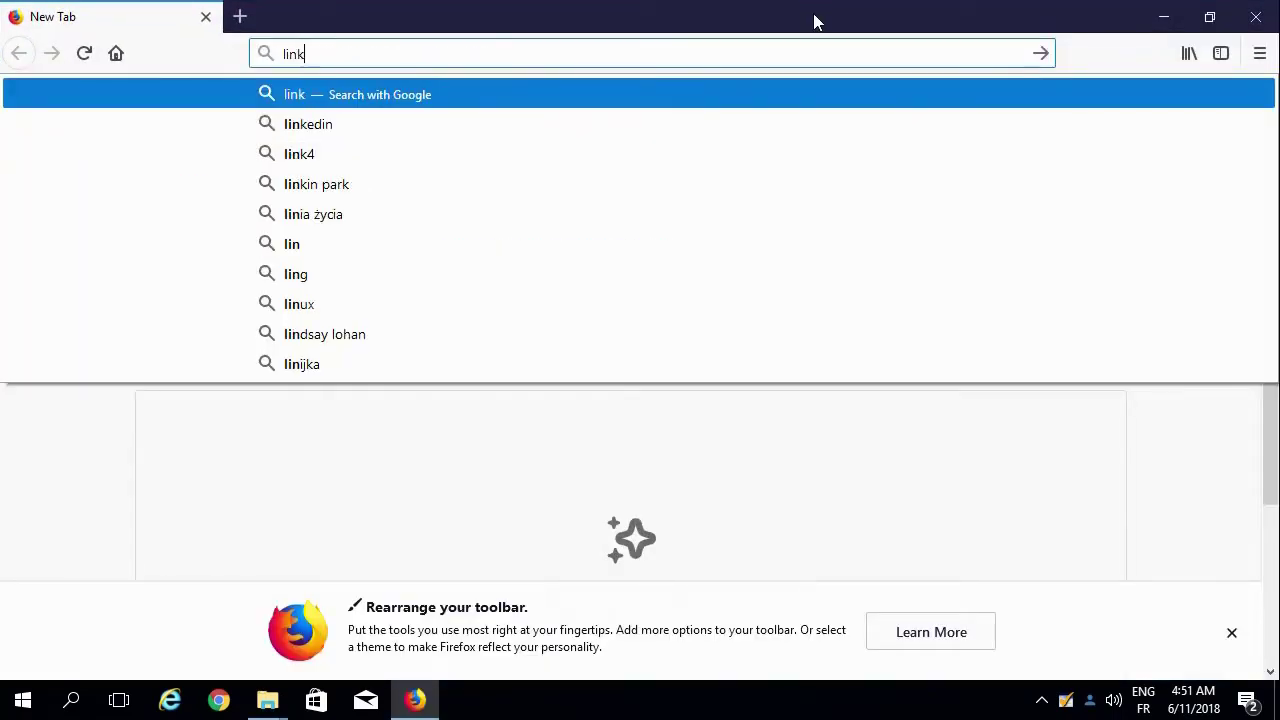
text(edin.com/uas)
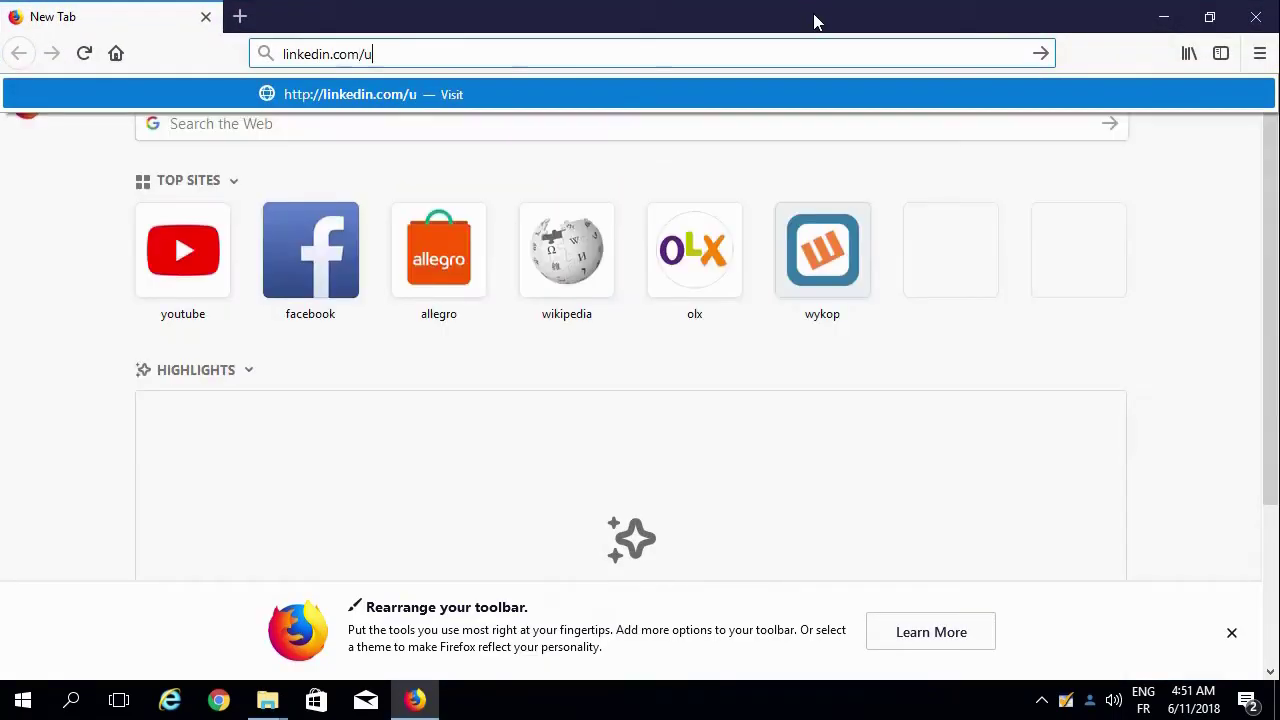
text(/login)
key(Return)
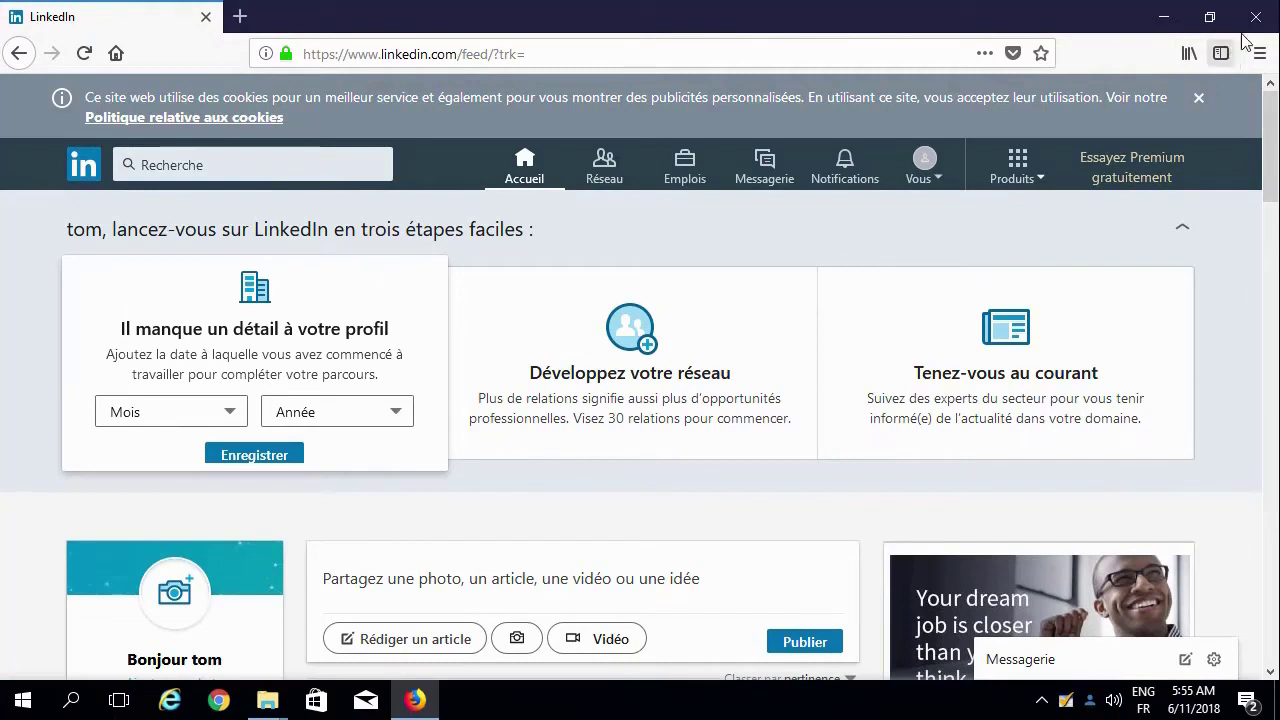
Sign out of LinkedIn and close Firefox
click(942, 180)
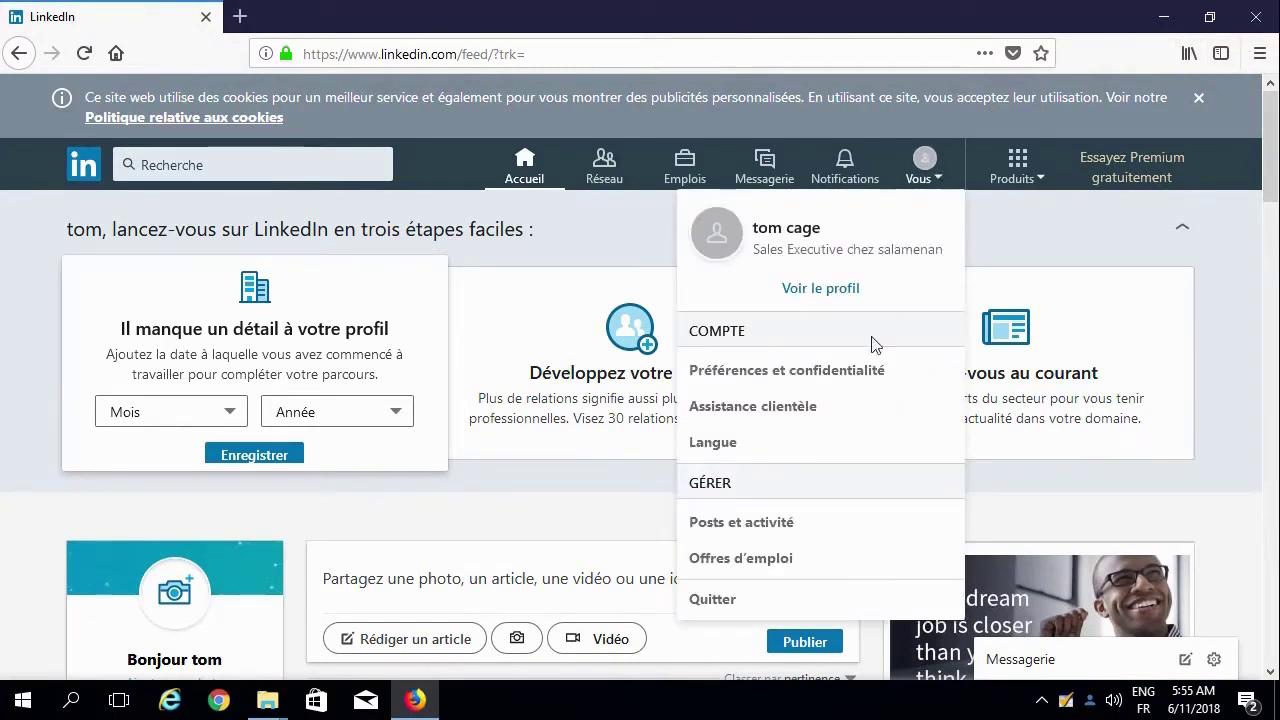
click(716, 598)
click(1256, 24)
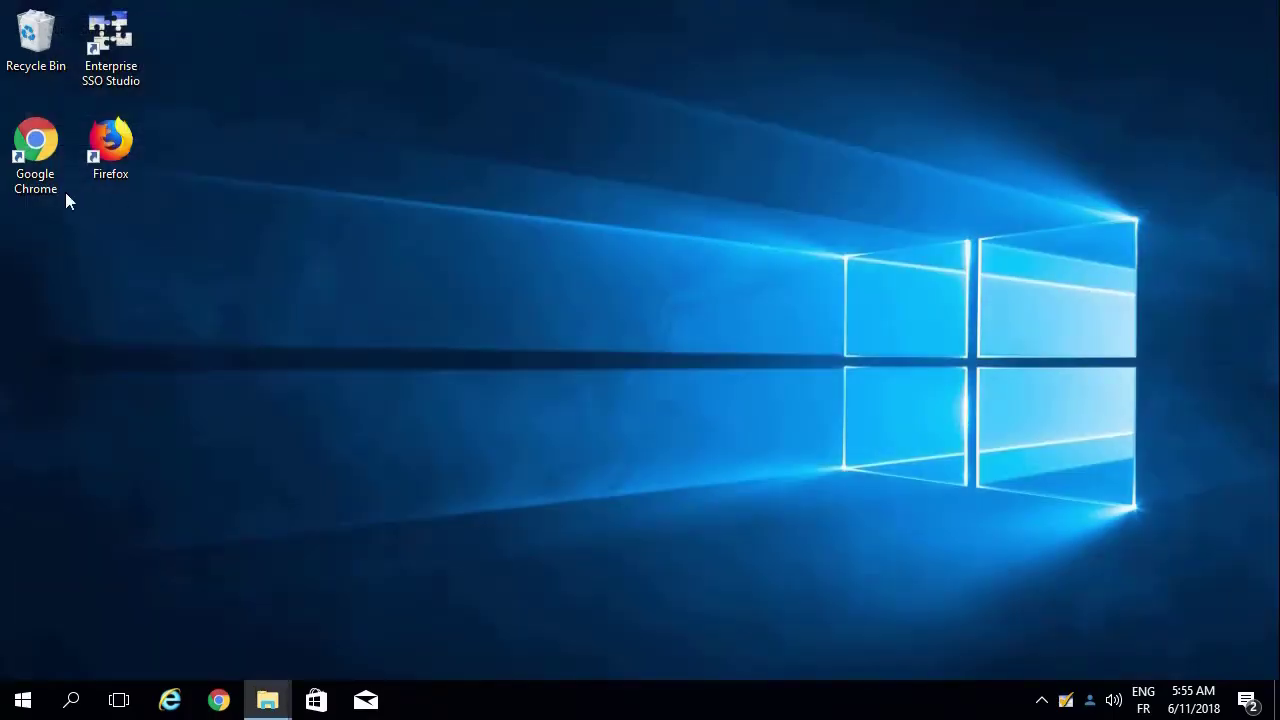
Switch to Google Chrome and open linkedin.com/uas/login to test single sign-on
double_click(48, 168)
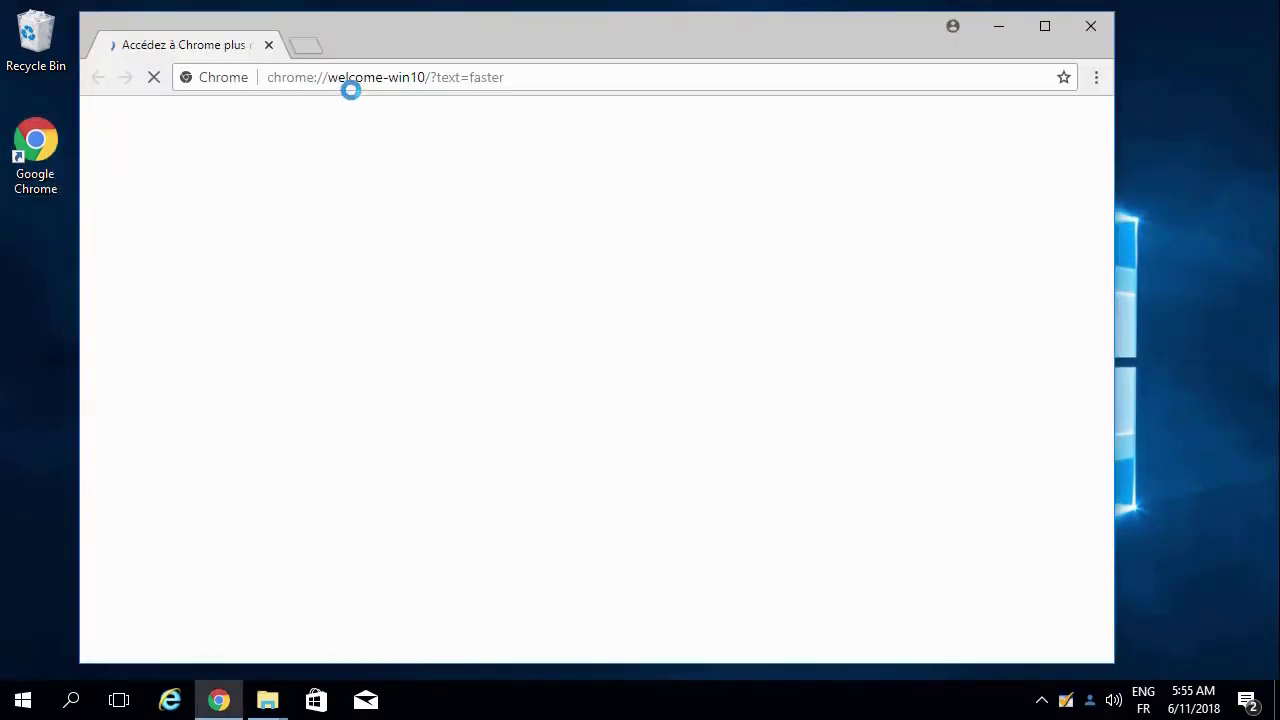
text(linkedin.com)
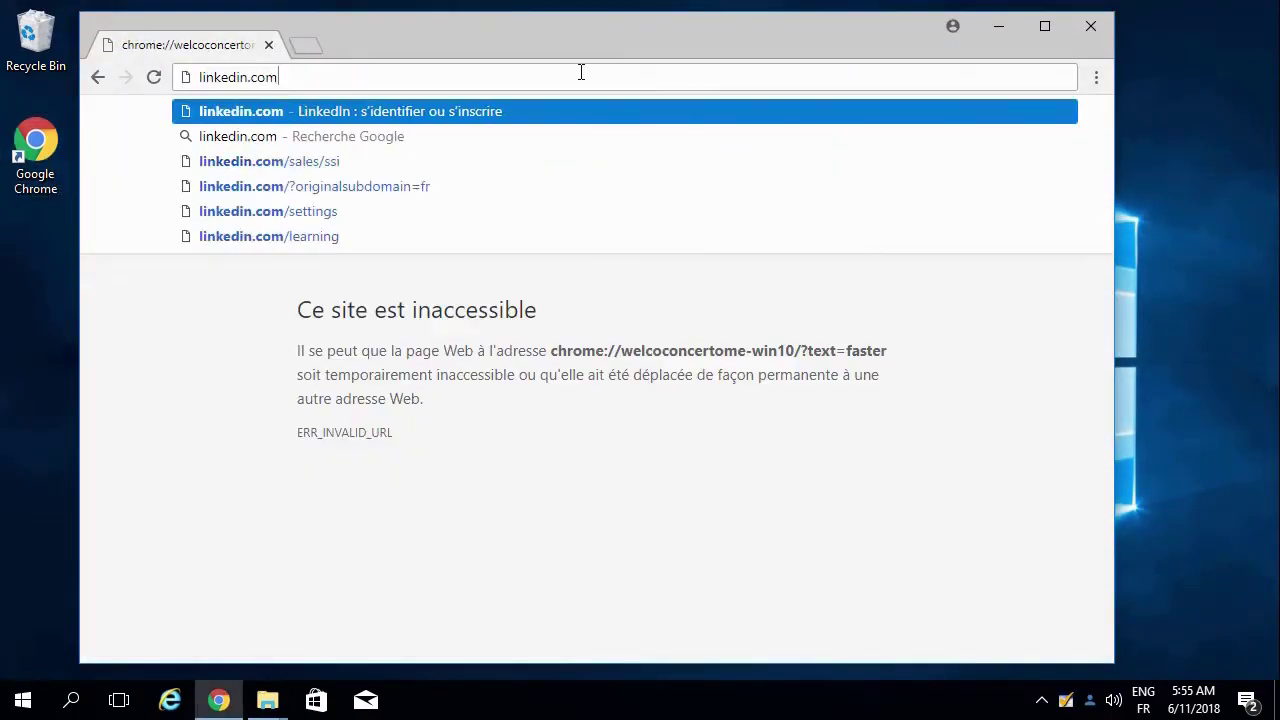
text(/uas/login)
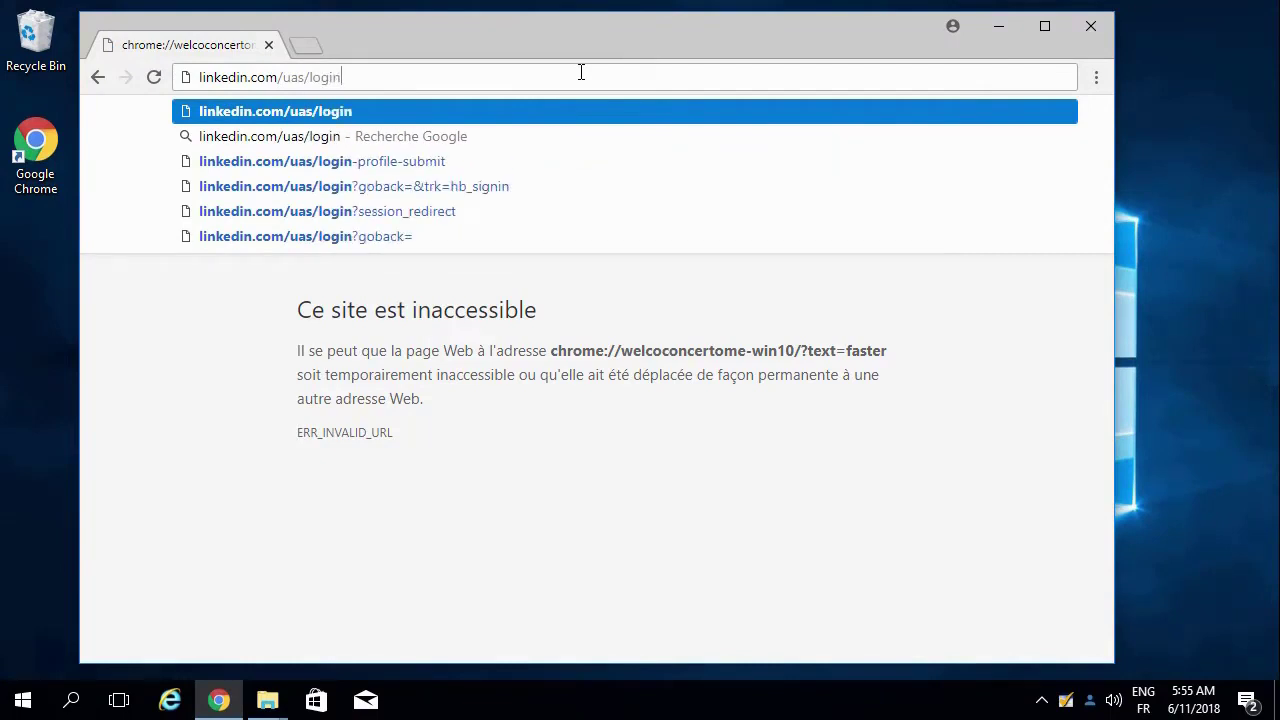
key(Return)
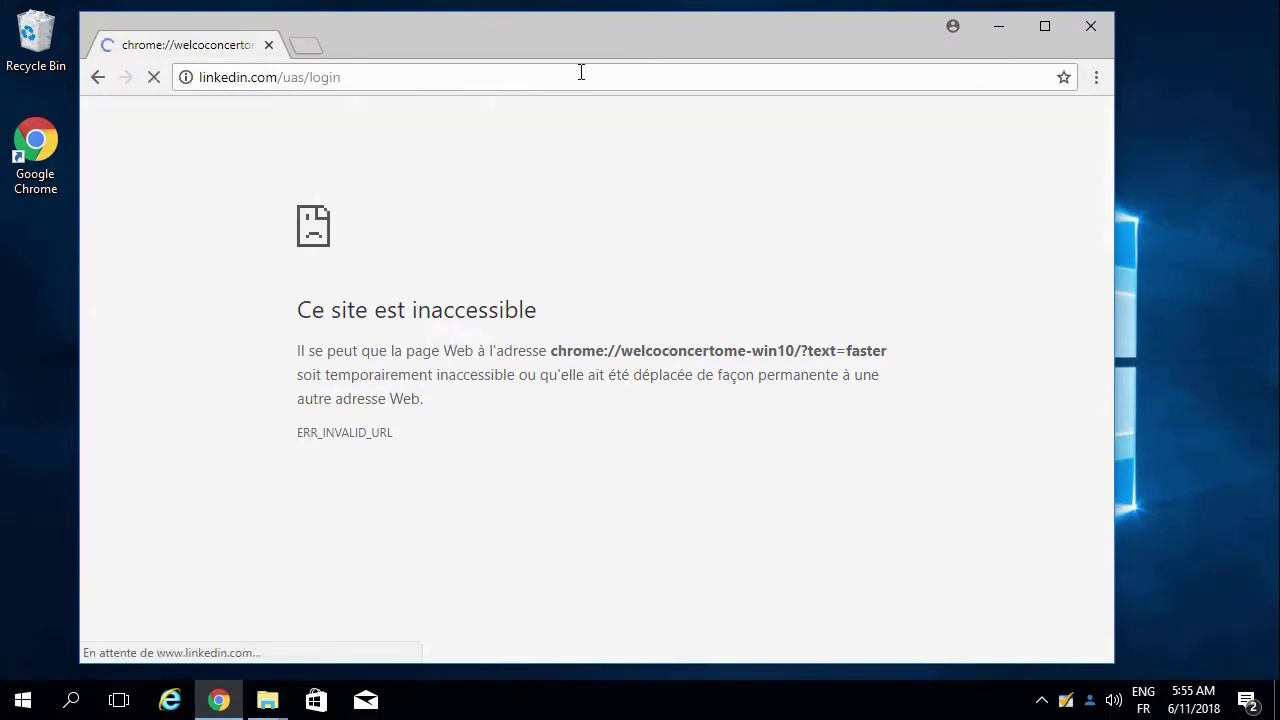